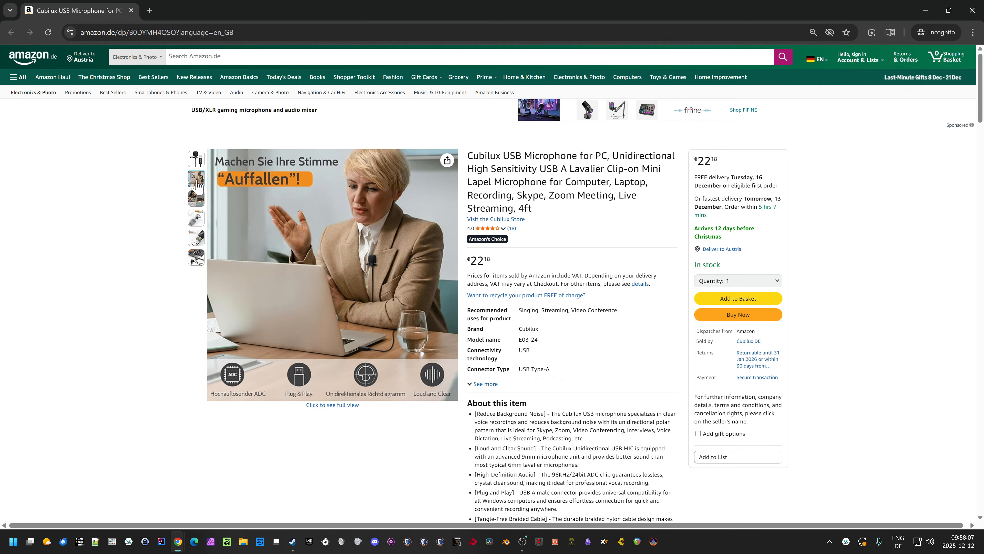
Look over the product photos of the Cubilux USB lavalier microphone, including the USB plug close-up, and minimize the browser
{"action": "mouse_move", "coordinate": [383, 210]}
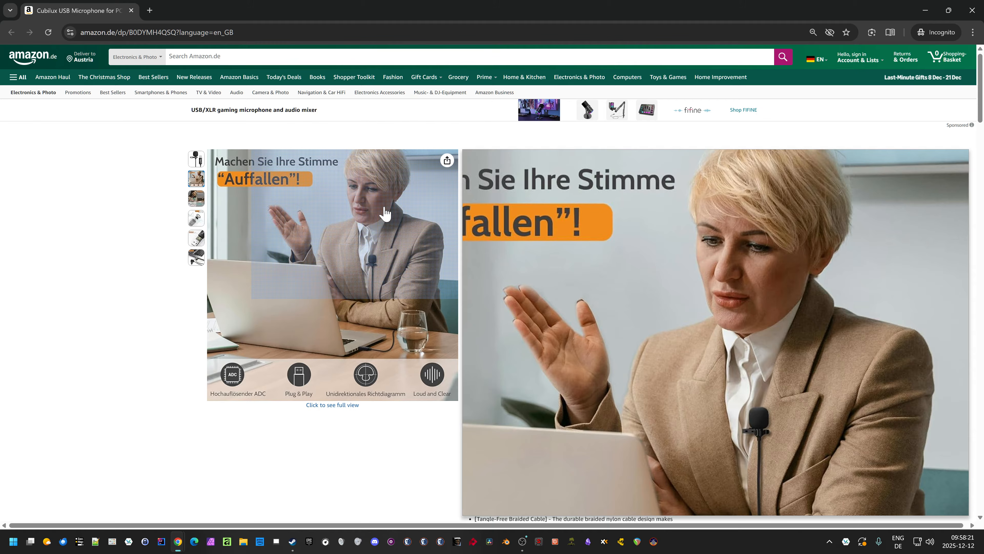
{"action": "mouse_move", "coordinate": [195, 258]}
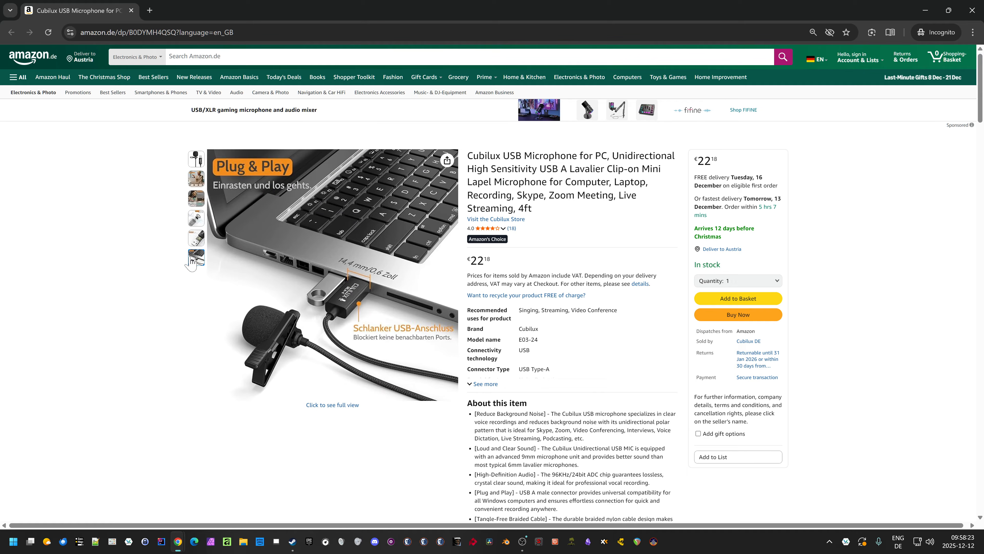
{"action": "left_click", "coordinate": [919, 15]}
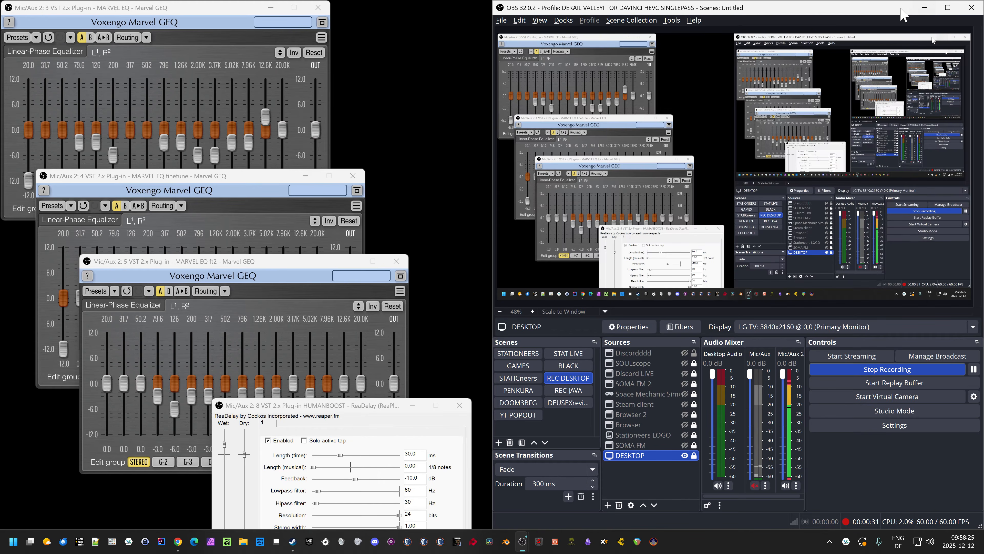
Open the audio filters of the Mic/Aux 2 source, reposition the filters window beside the equalizer windows and shrink it
{"action": "left_click", "coordinate": [796, 485]}
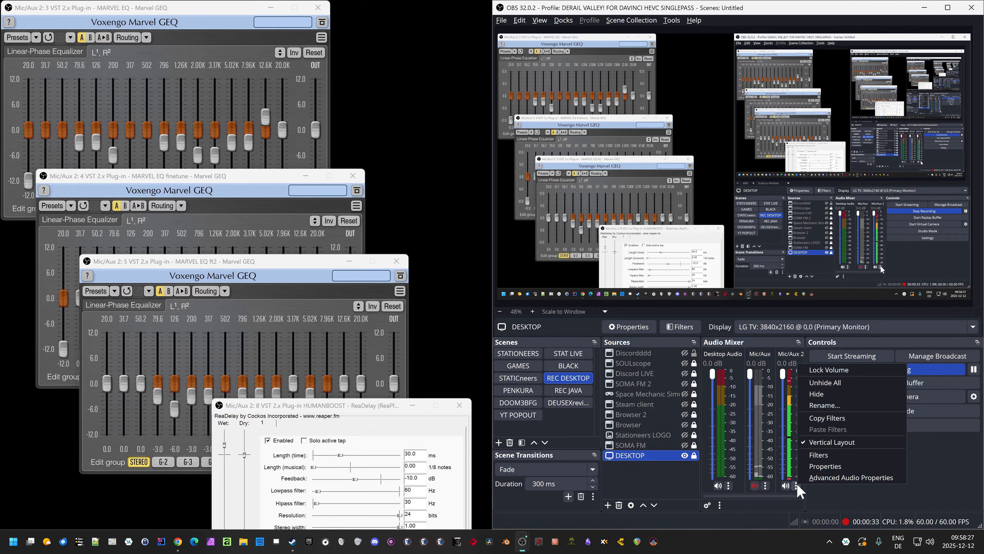
{"action": "left_click", "coordinate": [819, 455]}
{"action": "left_click_drag", "start_coordinate": [593, 75], "coordinate": [384, 27]}
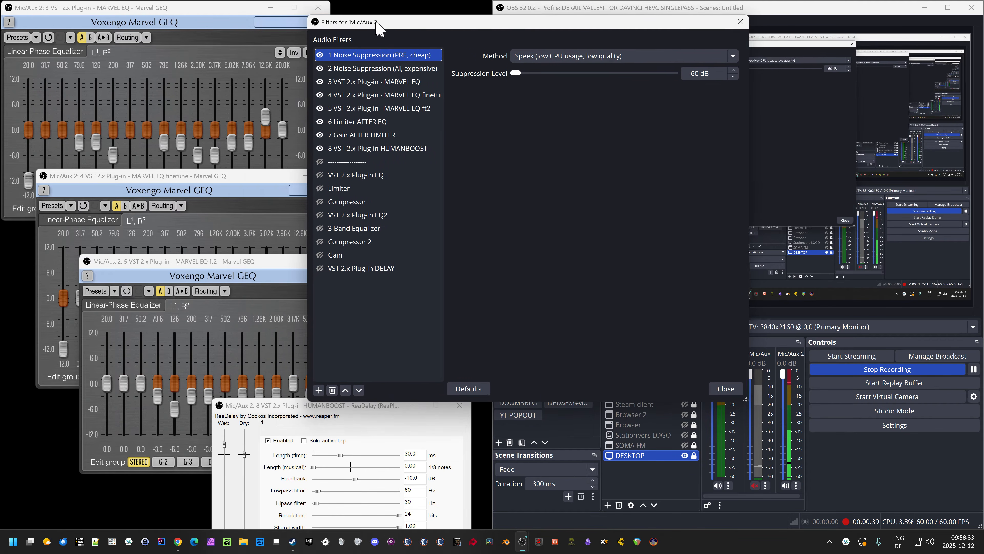
{"action": "left_click_drag", "start_coordinate": [752, 400], "coordinate": [693, 325]}
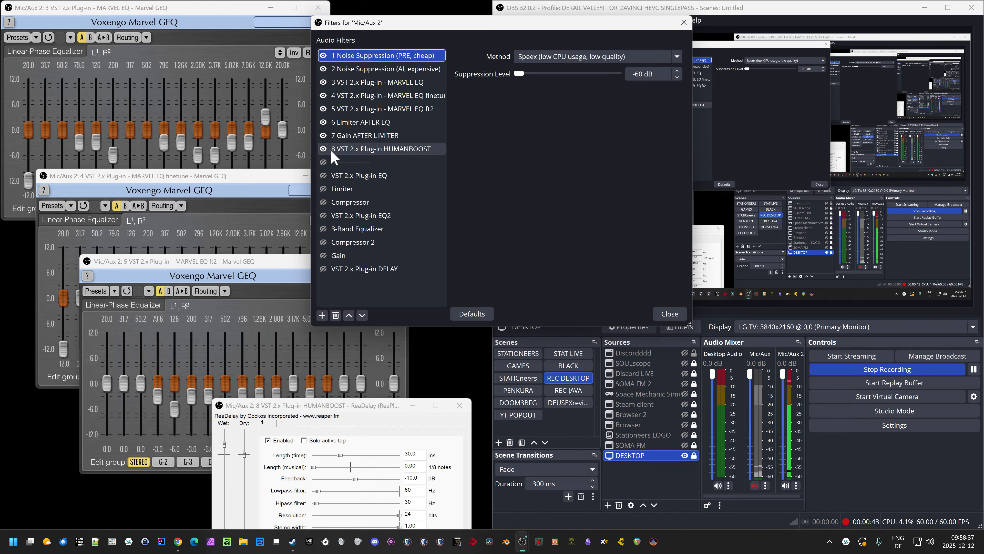
Disable all eight numbered Mic/Aux 2 filters, from HUMANBOOST up to the first Noise Suppression, and shift the filters window slightly aside
{"action": "left_click", "coordinate": [324, 149]}
{"action": "left_click", "coordinate": [324, 136]}
{"action": "left_click", "coordinate": [324, 122]}
{"action": "left_click", "coordinate": [323, 109]}
{"action": "left_click", "coordinate": [323, 96]}
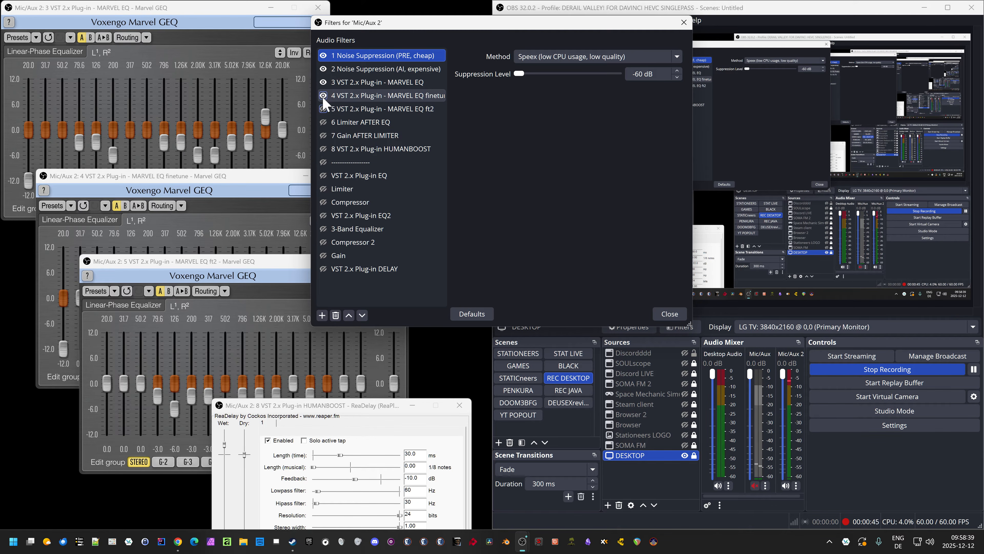
{"action": "left_click", "coordinate": [323, 82]}
{"action": "left_click", "coordinate": [323, 69]}
{"action": "left_click", "coordinate": [323, 56]}
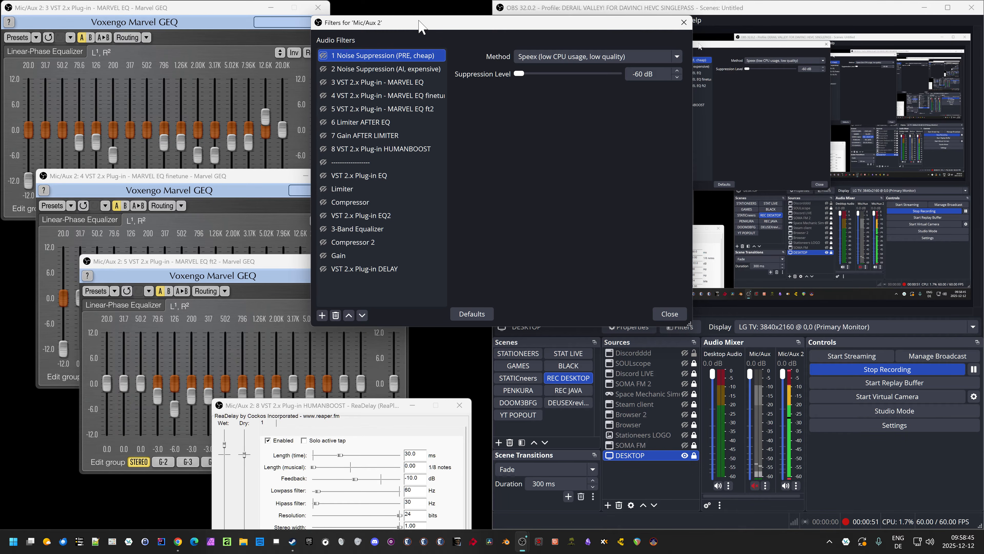
{"action": "left_click_drag", "start_coordinate": [419, 21], "coordinate": [448, 11]}
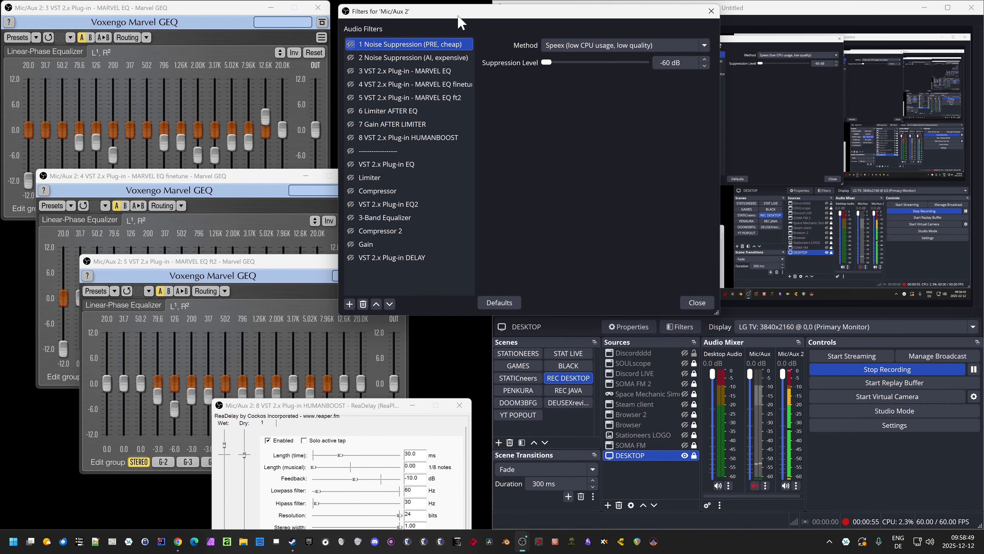
Audition the cheap and the AI Noise Suppression filters one at a time, leaving both disabled
{"action": "left_click", "coordinate": [351, 45]}
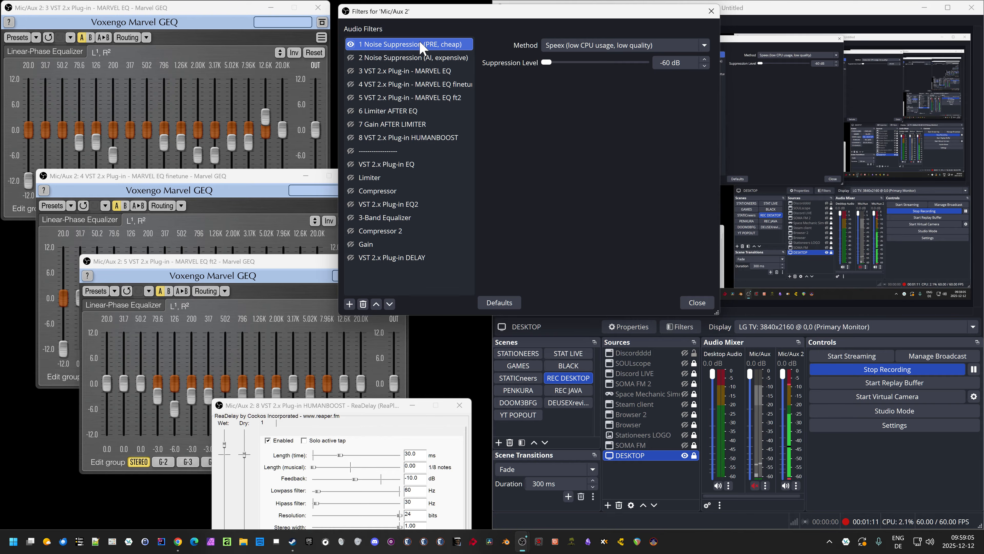
{"action": "left_click", "coordinate": [351, 44]}
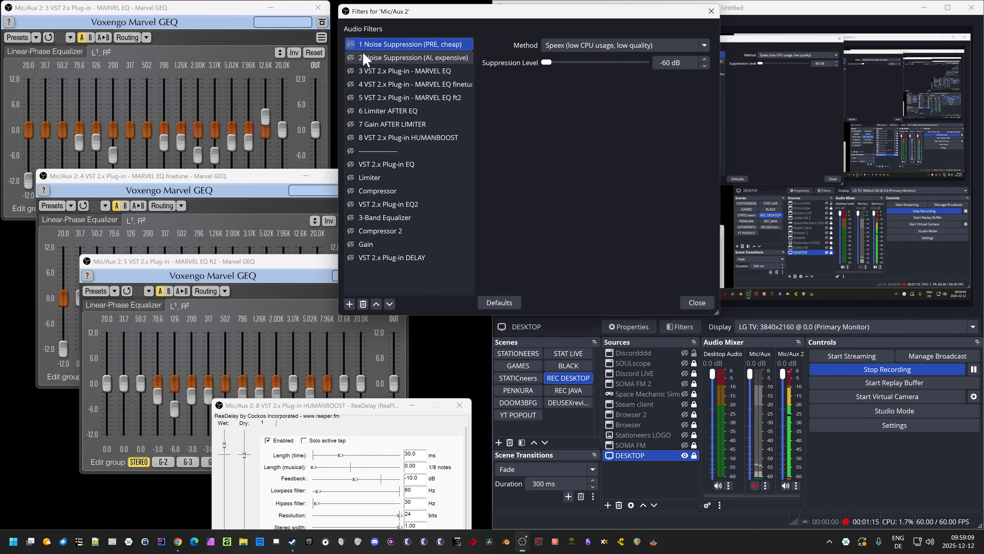
{"action": "left_click", "coordinate": [353, 57]}
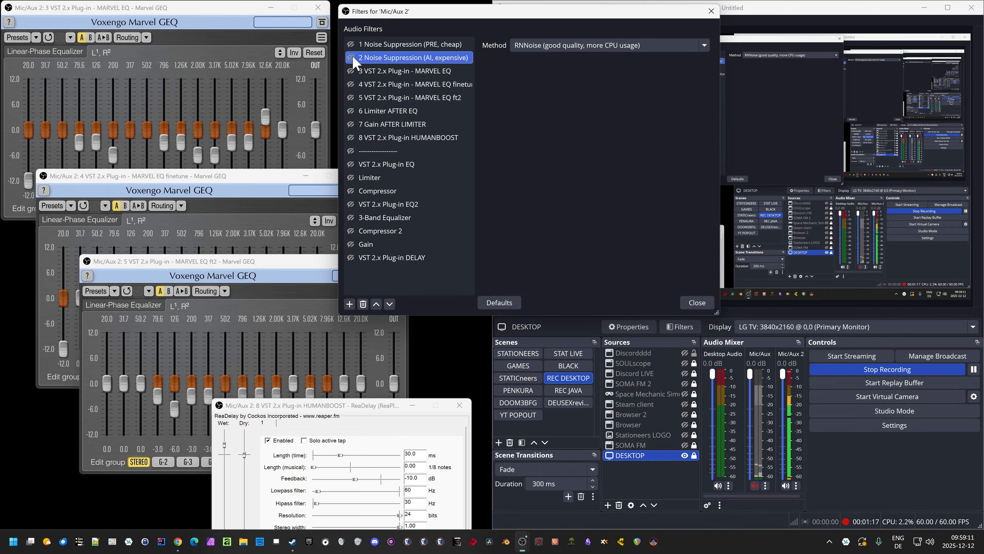
{"action": "left_click", "coordinate": [350, 57]}
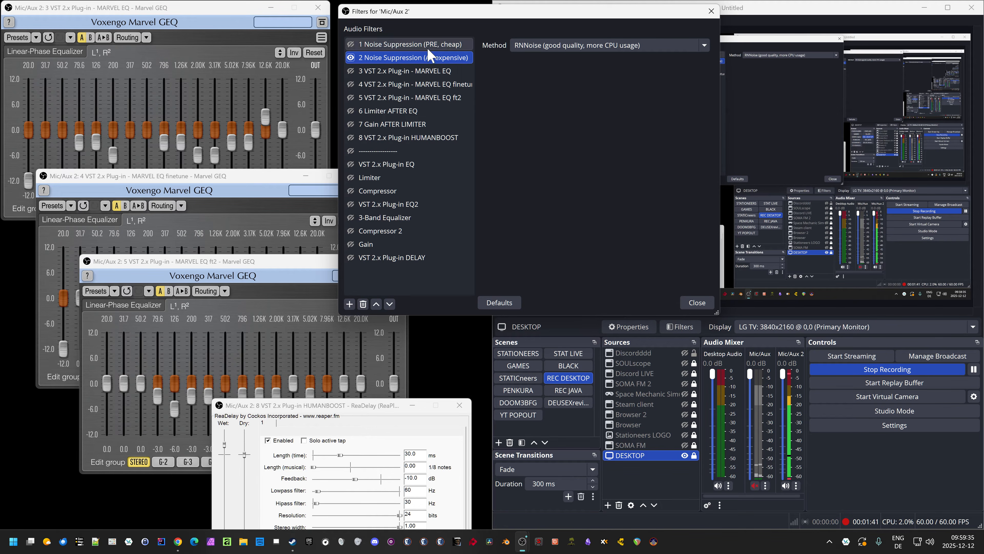
{"action": "left_click", "coordinate": [351, 57]}
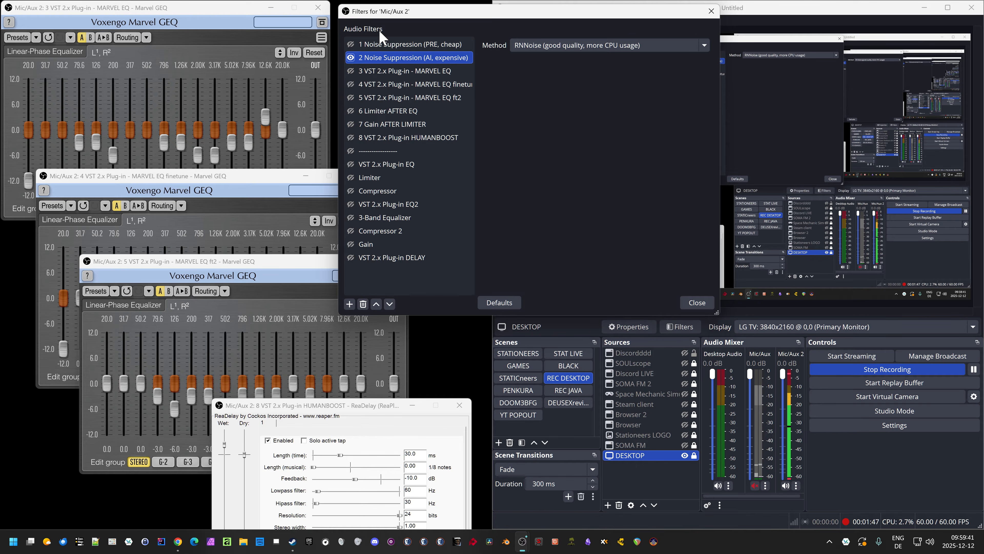
{"action": "left_click", "coordinate": [351, 57]}
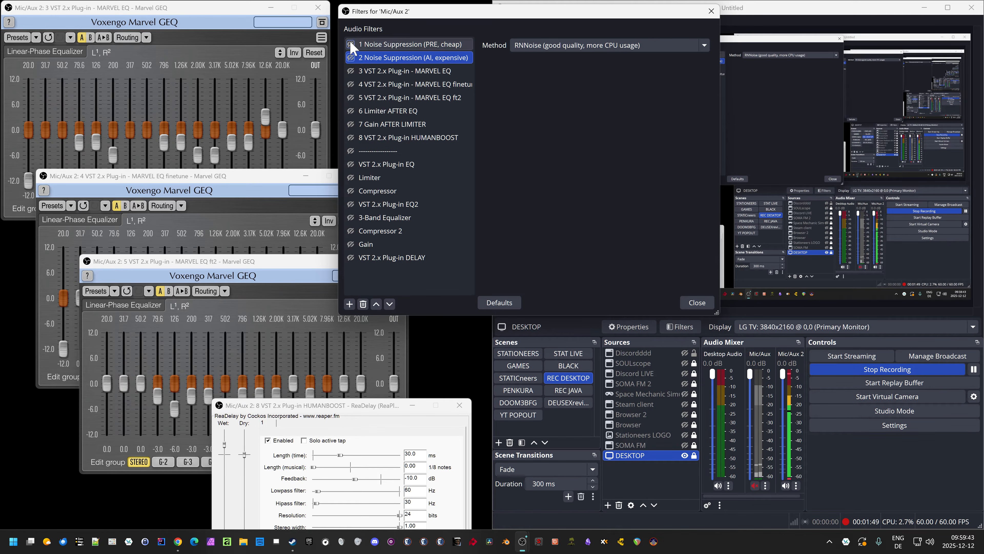
Enable both Noise Suppression filters together and the "3 VST 2.x Plug-in - MARVEL EQ" filter
{"action": "left_click", "coordinate": [352, 46]}
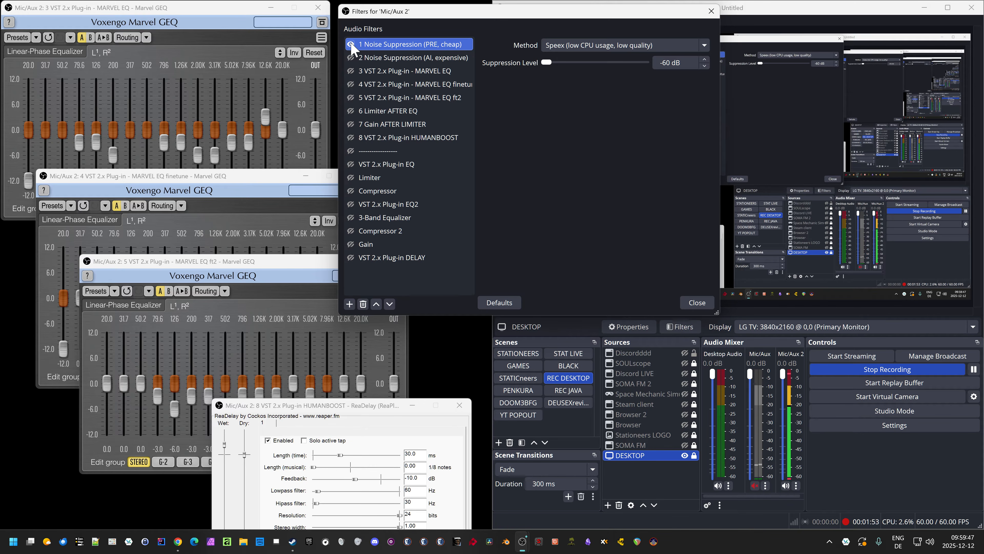
{"action": "left_click", "coordinate": [351, 56]}
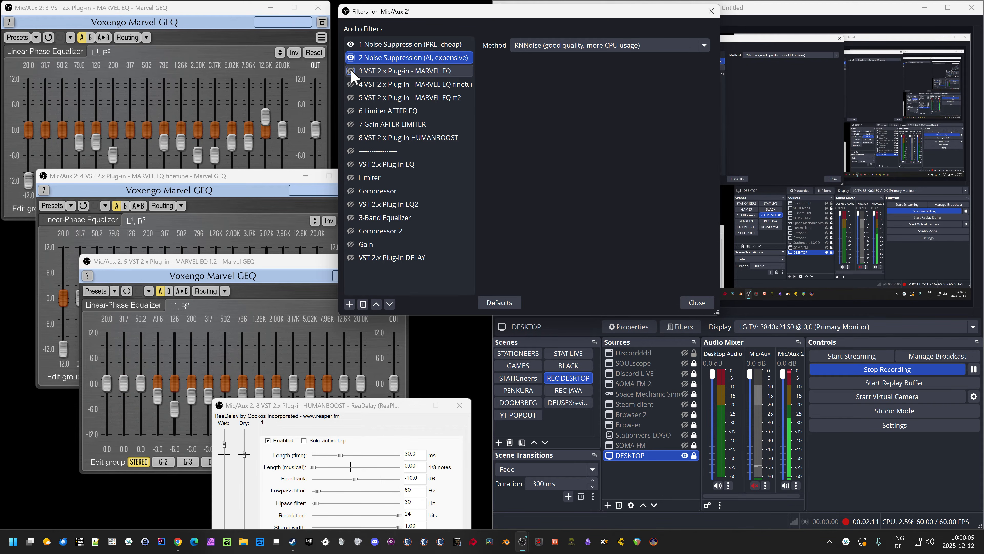
{"action": "left_click", "coordinate": [356, 71]}
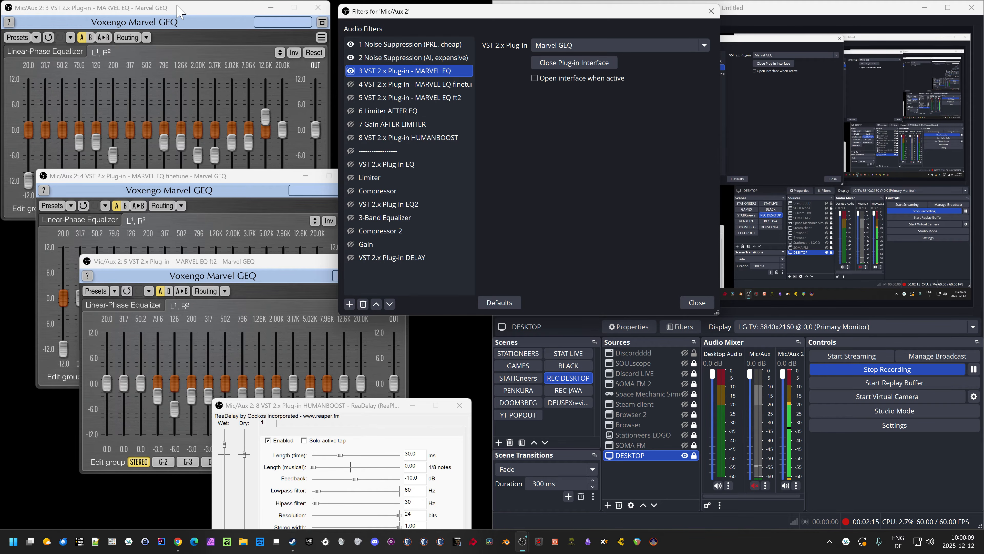
Rearrange the three Marvel GEQ windows so the main, finetune and ft2 equalizer curves can be viewed side by side
{"action": "left_click", "coordinate": [220, 14]}
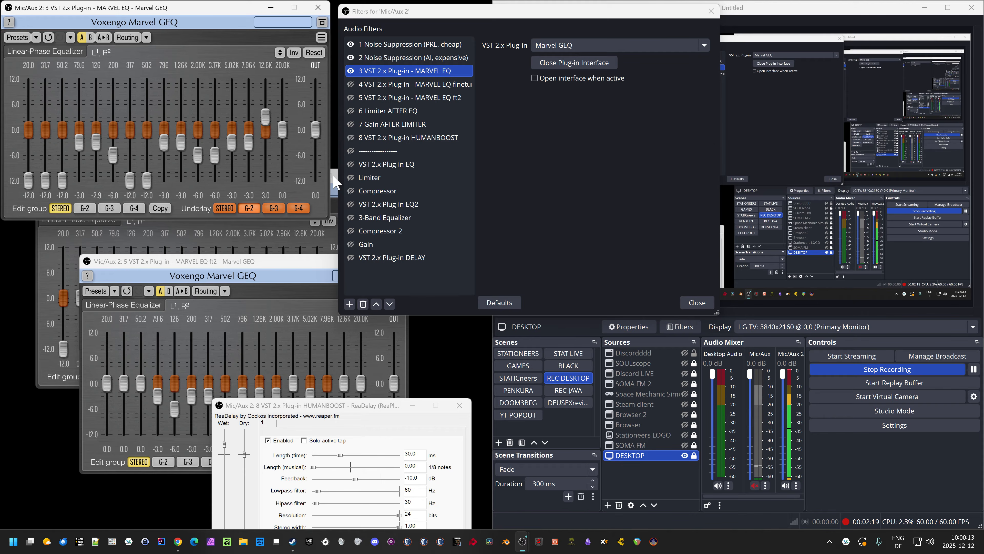
{"action": "left_click_drag", "start_coordinate": [294, 262], "coordinate": [291, 286]}
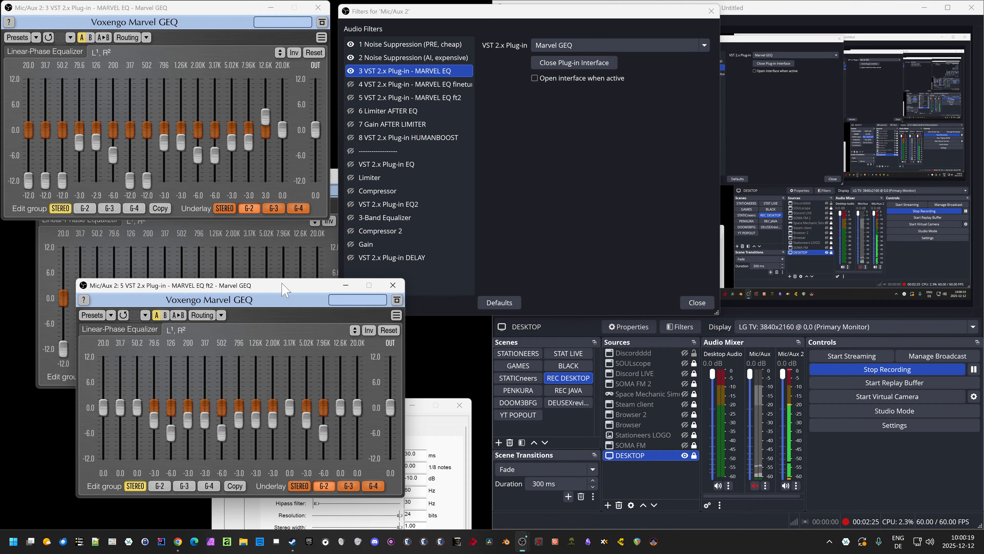
{"action": "left_click_drag", "start_coordinate": [229, 286], "coordinate": [202, 307]}
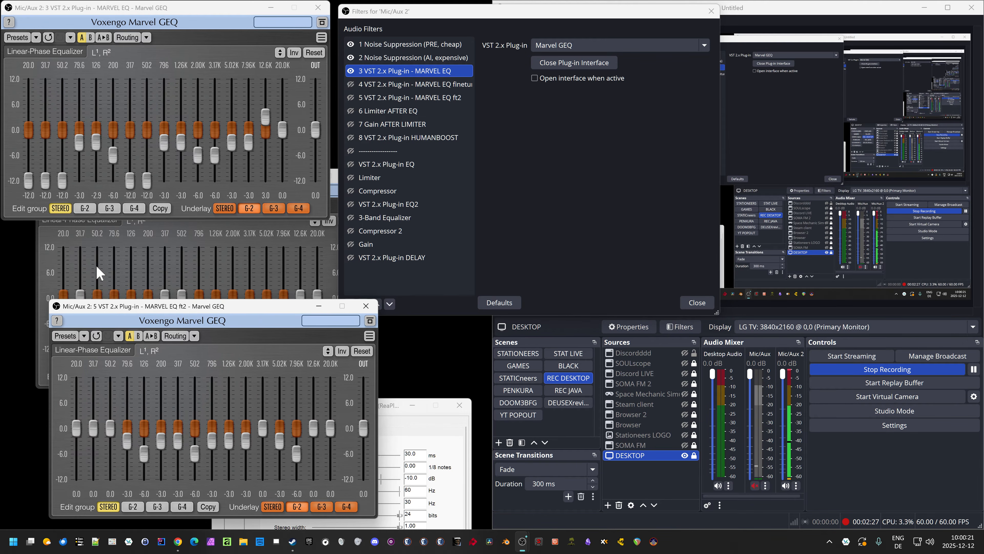
{"action": "left_click", "coordinate": [45, 242]}
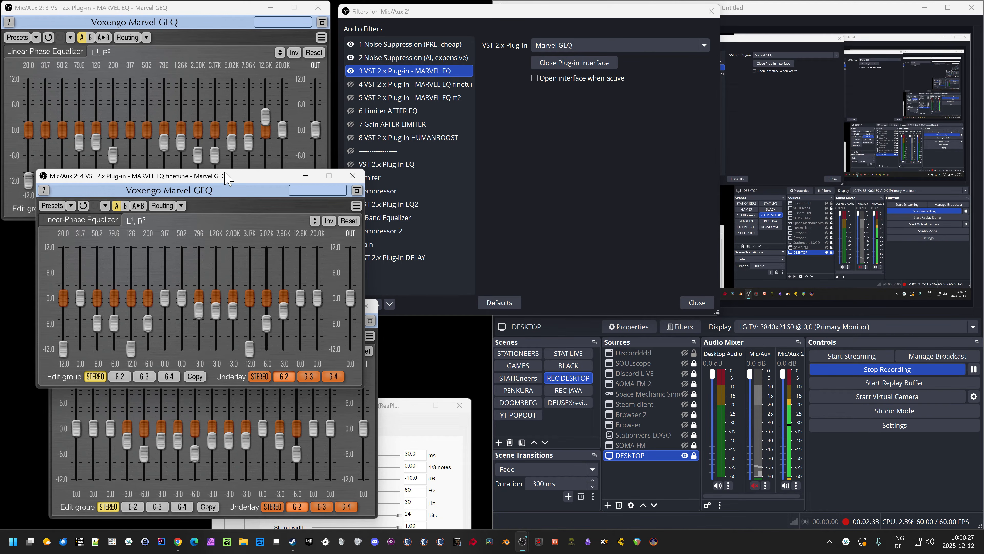
{"action": "left_click_drag", "start_coordinate": [228, 180], "coordinate": [210, 189]}
Compare the voice with filter 3 MARVEL EQ bypassed, bring its equalizer window to the front, and re-enable the filter
{"action": "left_click", "coordinate": [352, 72]}
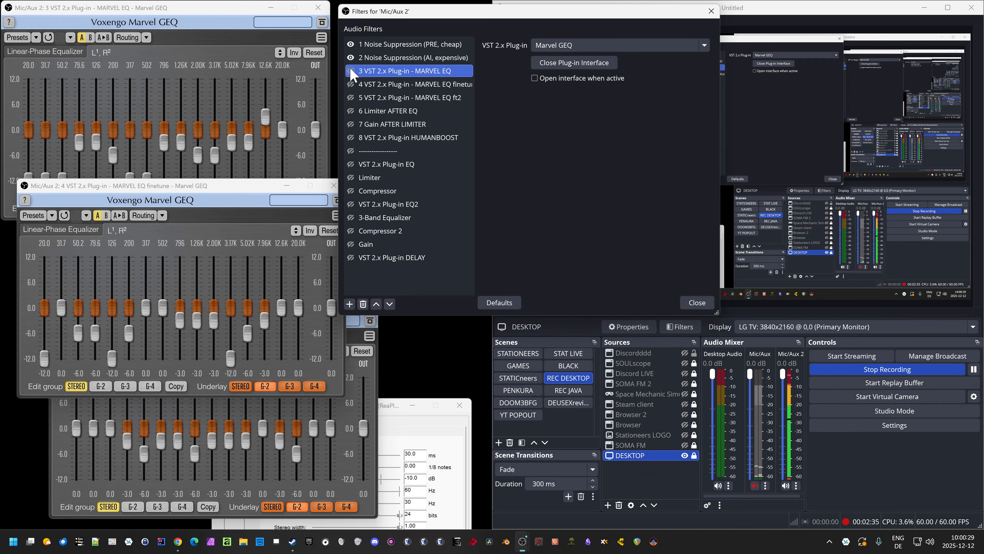
{"action": "left_click", "coordinate": [237, 9]}
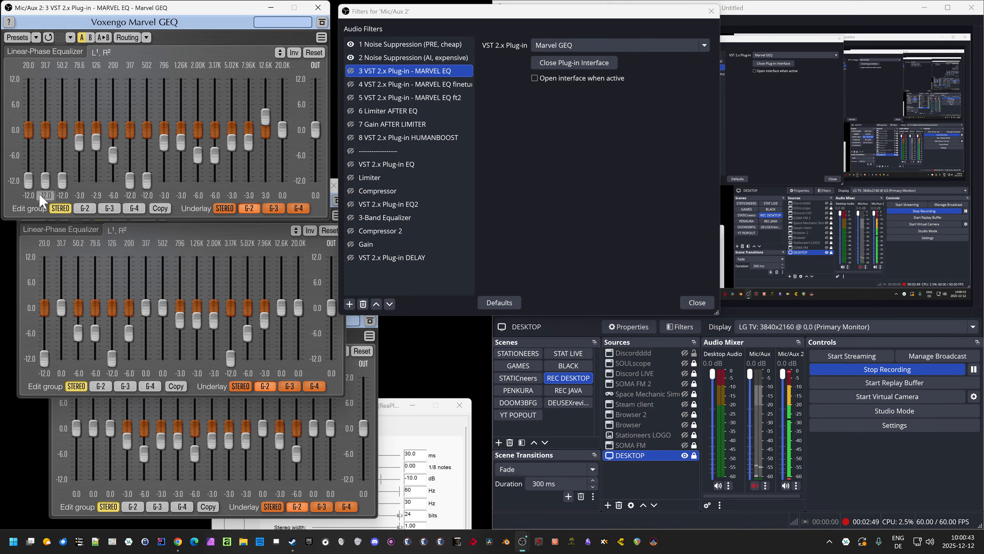
{"action": "left_click", "coordinate": [350, 71]}
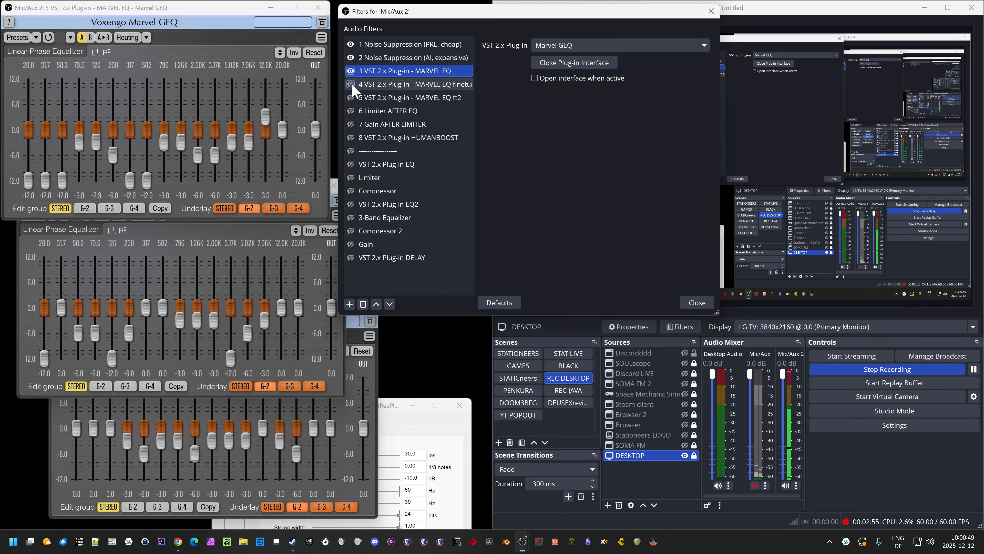
Try the MARVEL EQ finetune and ft2 filters on top of the main equalizer, and bypass all three equalizers for comparison
{"action": "left_click", "coordinate": [350, 84]}
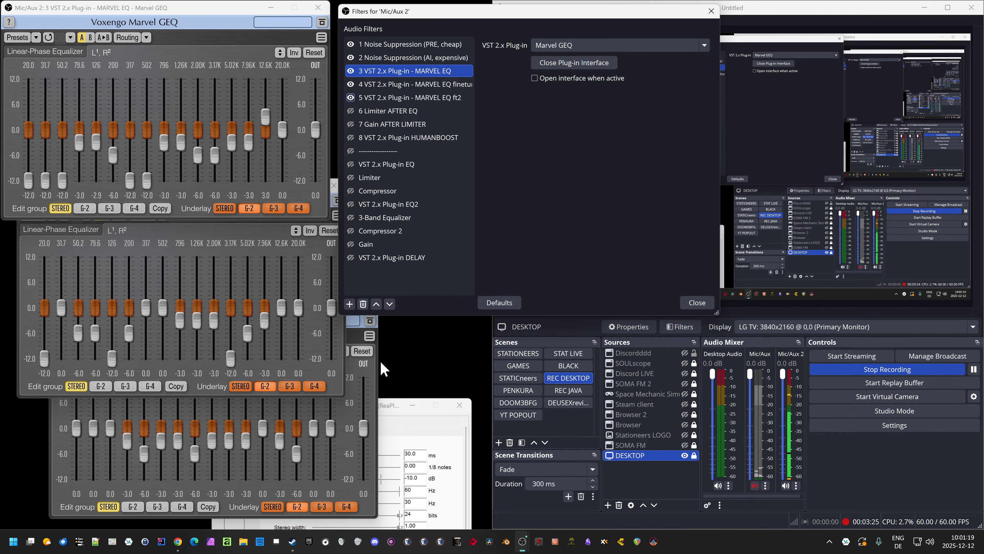
{"action": "left_click", "coordinate": [351, 97]}
{"action": "left_click", "coordinate": [351, 84]}
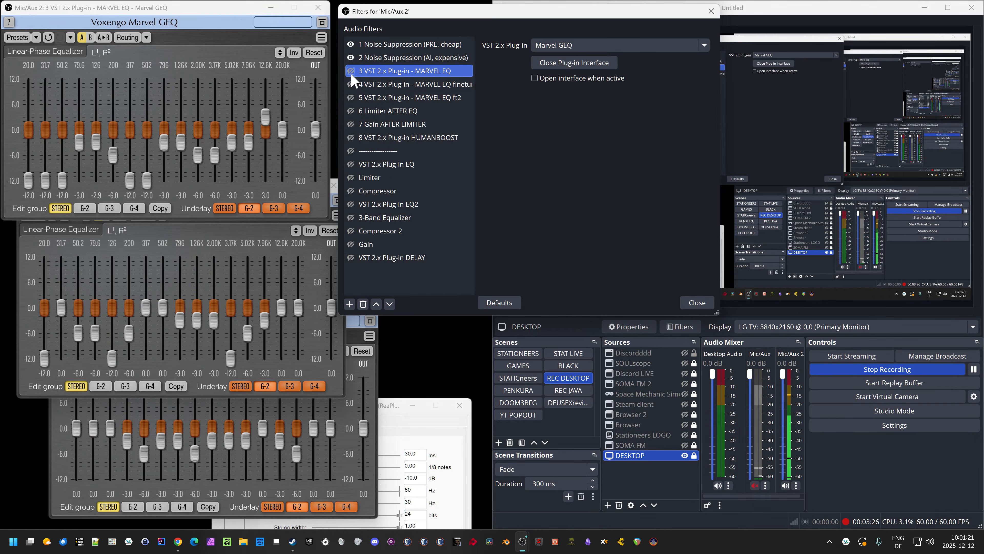
{"action": "left_click", "coordinate": [351, 71]}
Enable the MARVEL EQ, MARVEL EQ finetune and MARVEL EQ ft2 filters one after another
{"action": "left_click", "coordinate": [351, 70]}
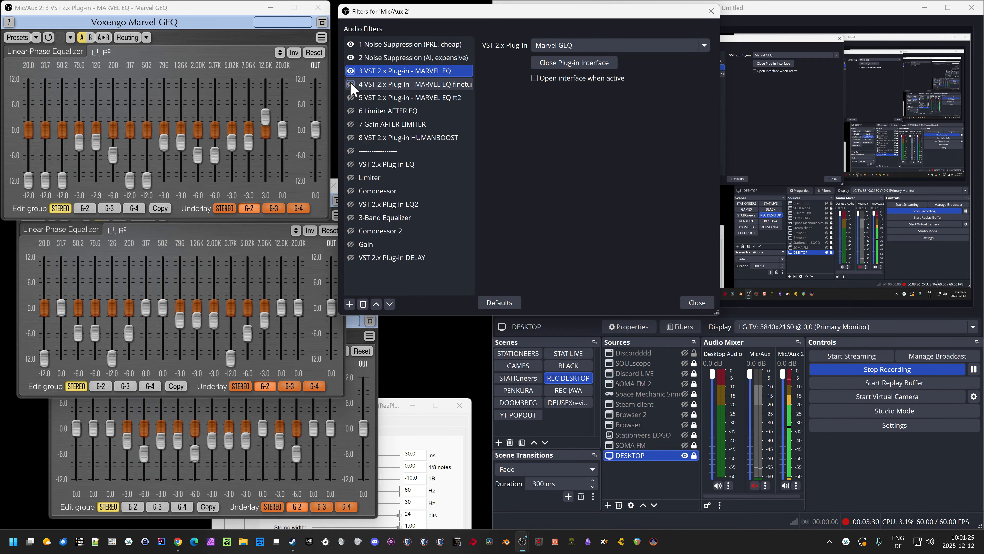
{"action": "left_click", "coordinate": [351, 85]}
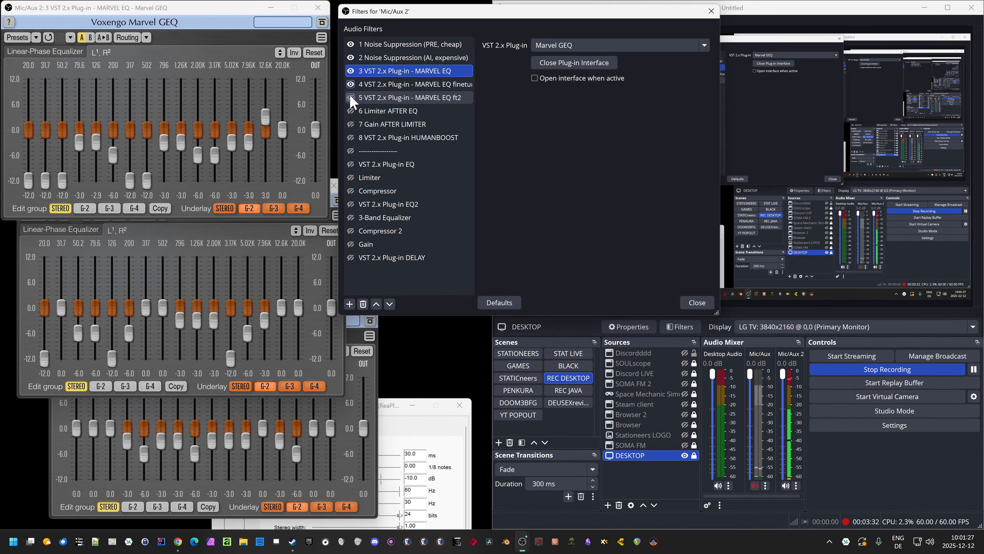
{"action": "left_click", "coordinate": [351, 97]}
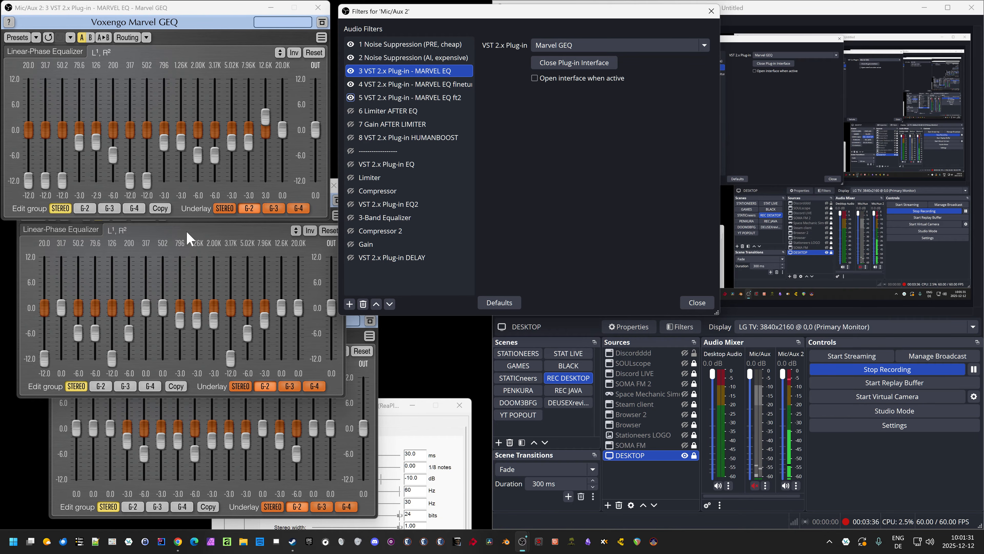
Spread the ft2 and finetune equalizer windows further apart and bring the main MARVEL EQ window to the front
{"action": "left_click", "coordinate": [353, 333]}
{"action": "left_click_drag", "start_coordinate": [254, 313], "coordinate": [233, 346]}
{"action": "left_click", "coordinate": [240, 240]}
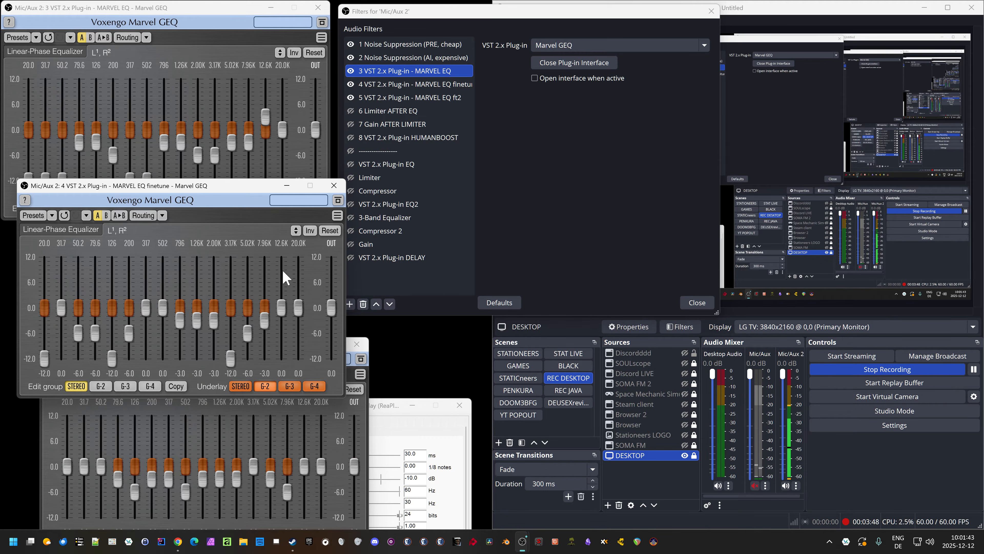
{"action": "left_click_drag", "start_coordinate": [235, 182], "coordinate": [232, 173]}
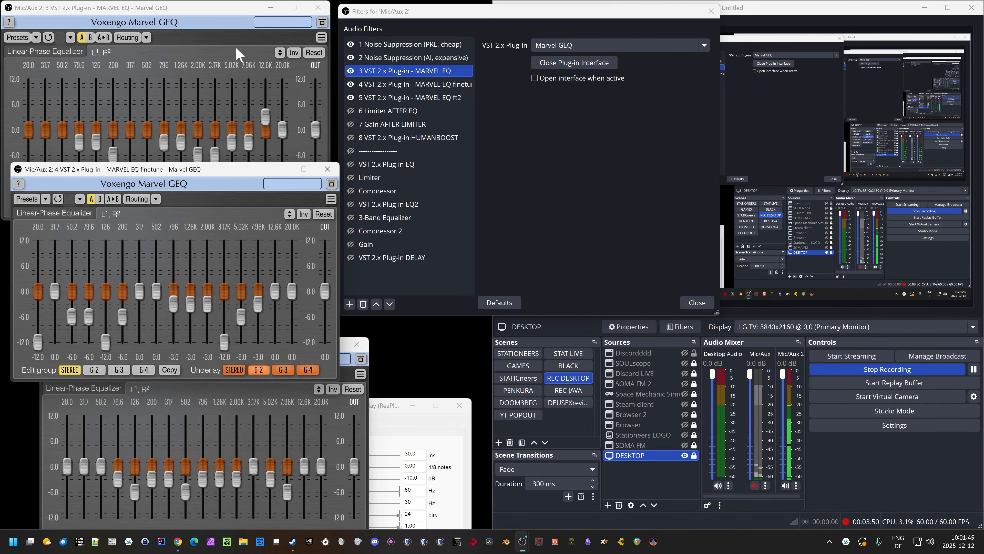
{"action": "left_click", "coordinate": [224, 12]}
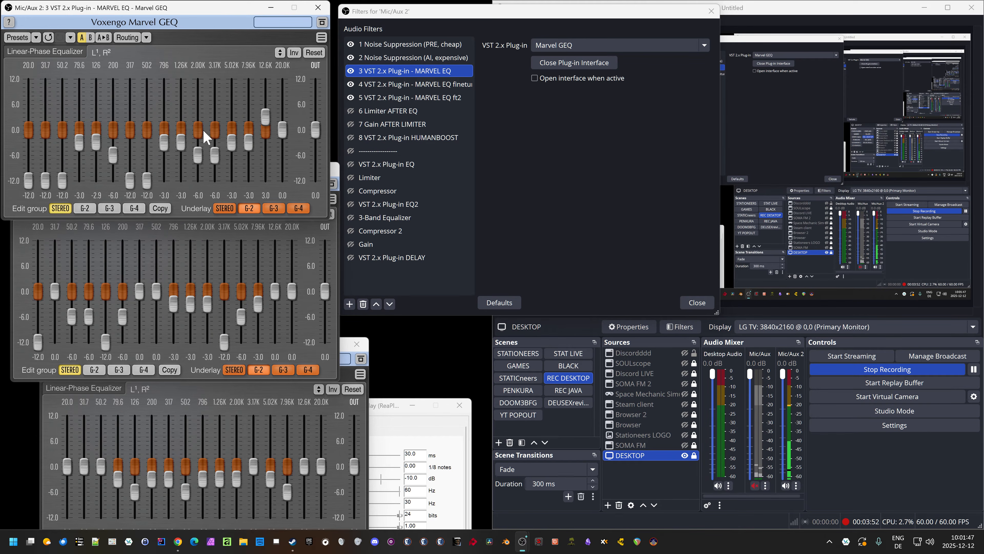
Try the 6 Limiter AFTER EQ and 7 Gain AFTER LIMITER filters together, and bypass both for comparison
{"action": "left_click", "coordinate": [409, 114]}
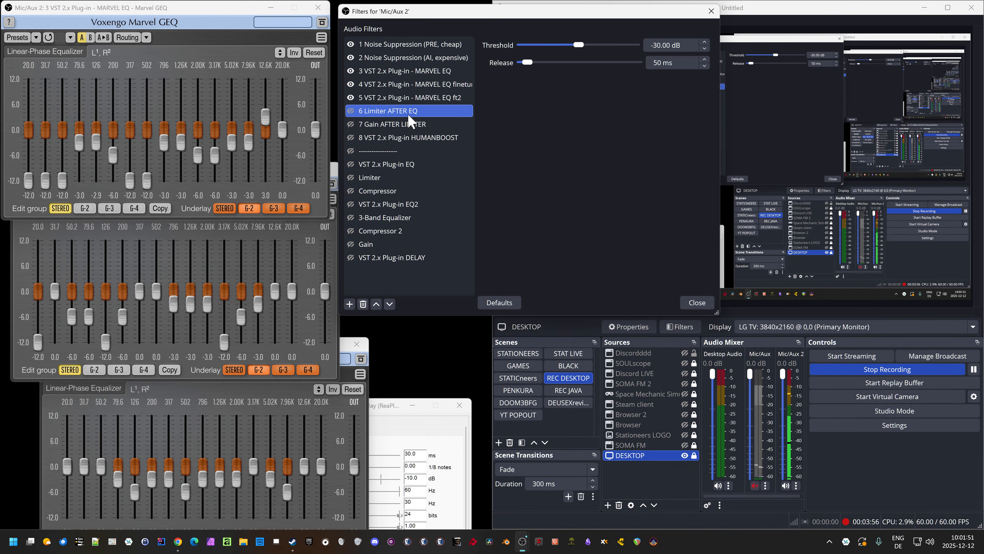
{"action": "left_click", "coordinate": [352, 112]}
{"action": "left_click", "coordinate": [351, 125]}
{"action": "left_click", "coordinate": [349, 110]}
{"action": "left_click", "coordinate": [352, 120]}
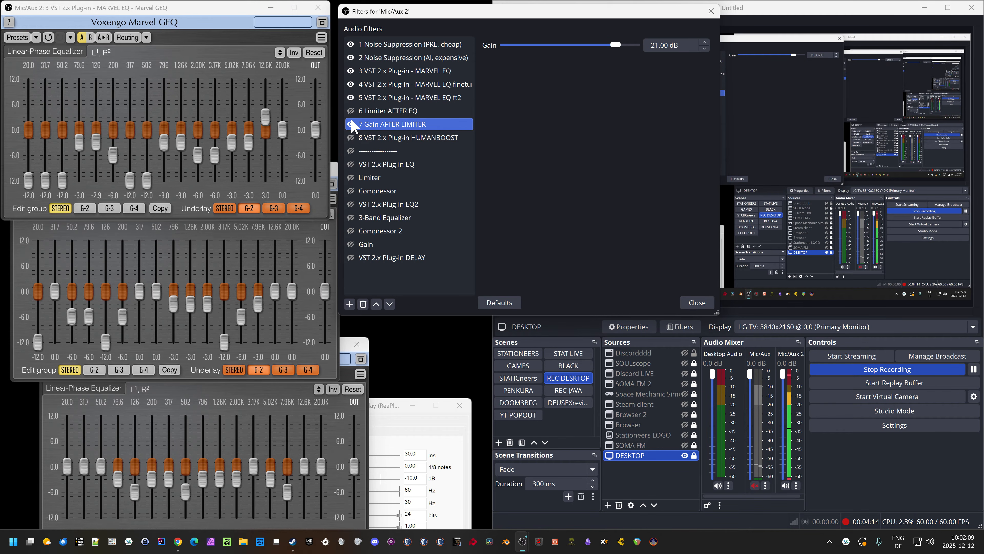
{"action": "left_click", "coordinate": [349, 123]}
Enable the Limiter AFTER EQ and Gain AFTER LIMITER filters, and display the settings of each
{"action": "left_click", "coordinate": [350, 110]}
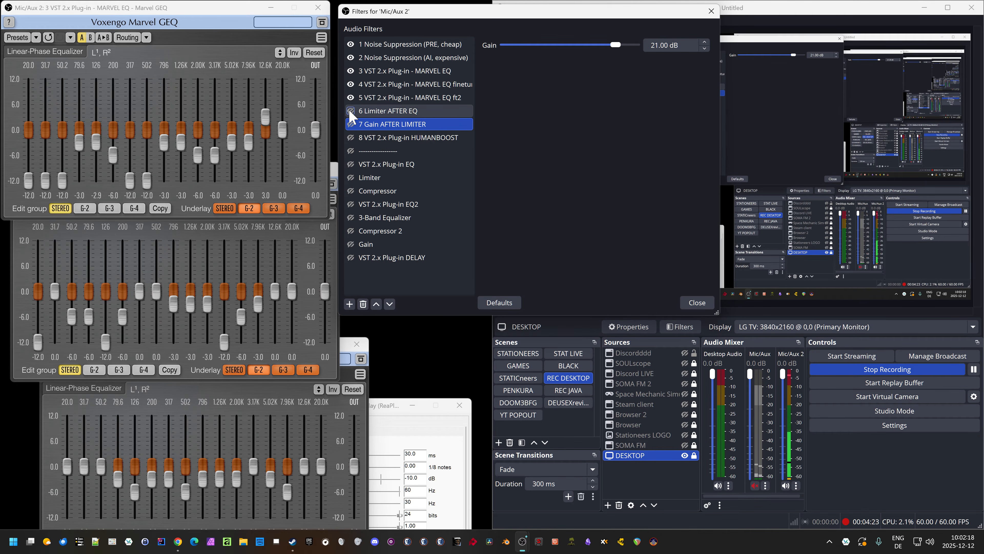
{"action": "left_click", "coordinate": [351, 124]}
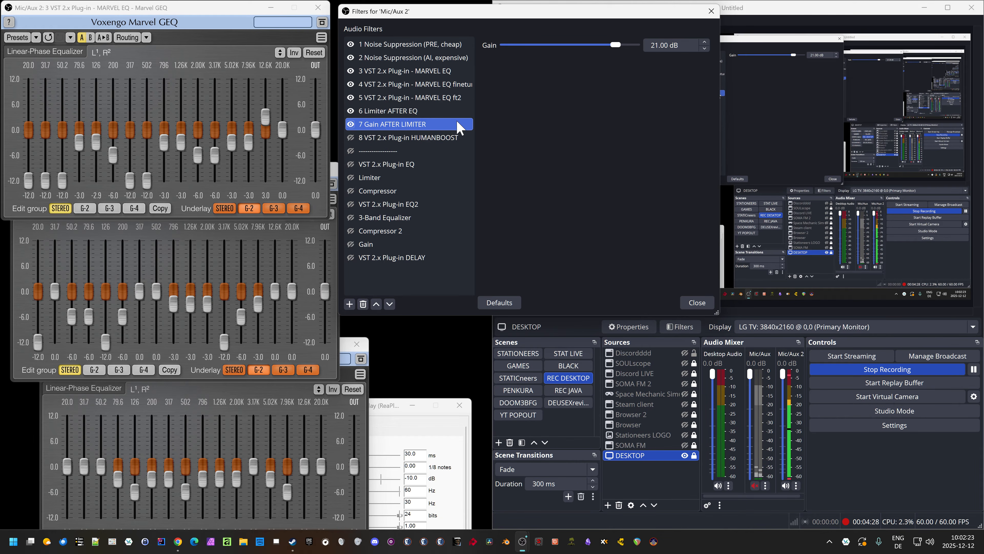
{"action": "left_click", "coordinate": [405, 111]}
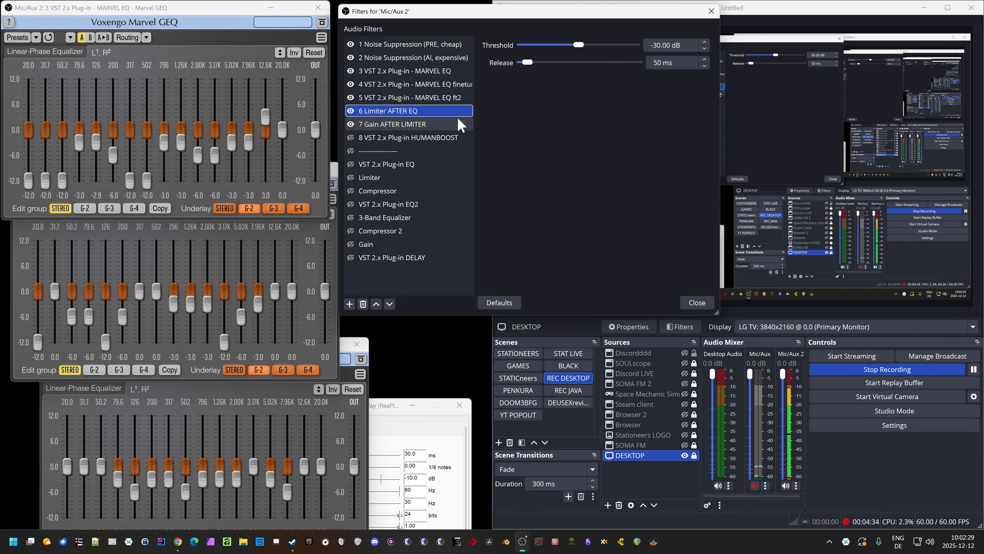
{"action": "left_click", "coordinate": [406, 127]}
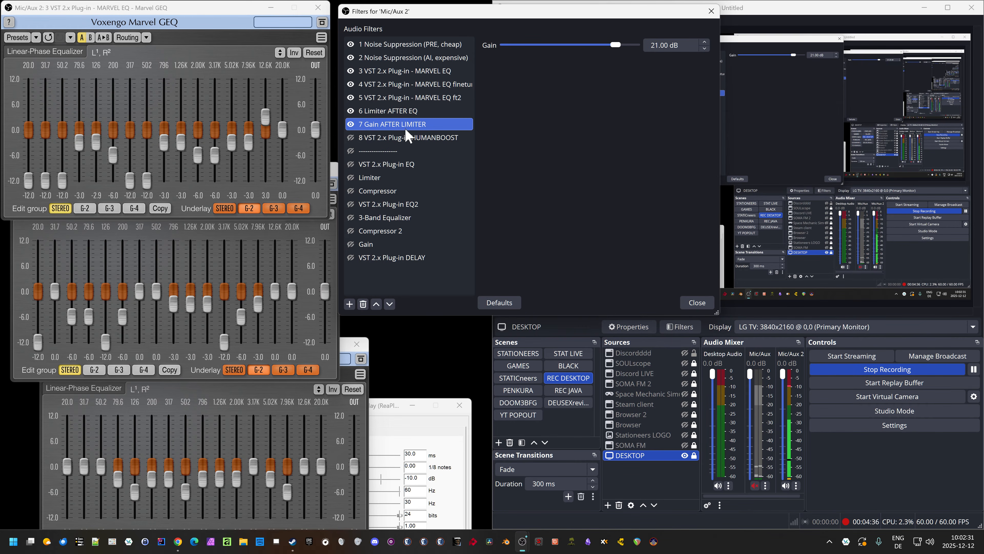
Enable the 8 HUMANBOOST filter and arrange its ReaDelay window so all its controls are in view
{"action": "left_click", "coordinate": [389, 139]}
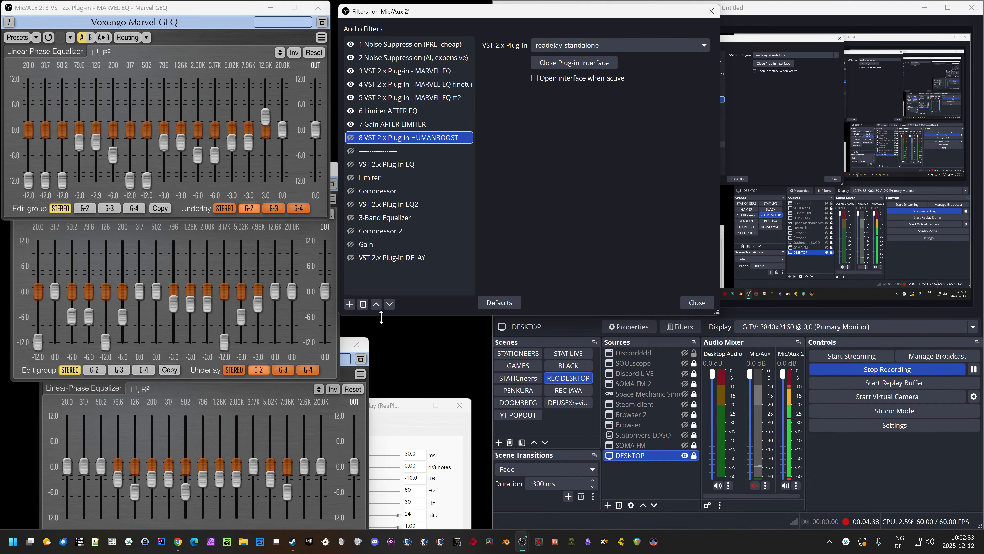
{"action": "left_click_drag", "start_coordinate": [385, 410], "coordinate": [361, 343]}
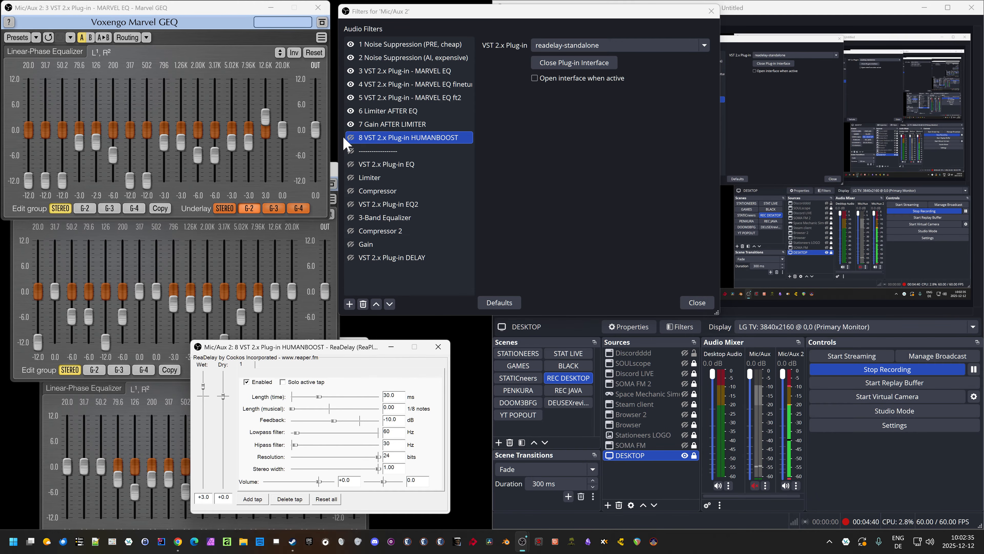
{"action": "left_click", "coordinate": [352, 136]}
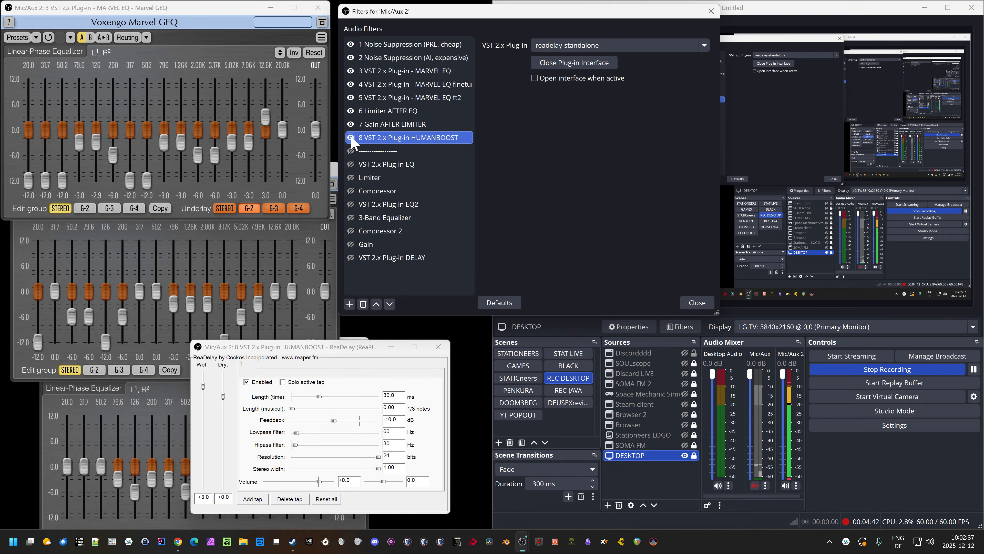
{"action": "left_click_drag", "start_coordinate": [351, 350], "coordinate": [383, 354]}
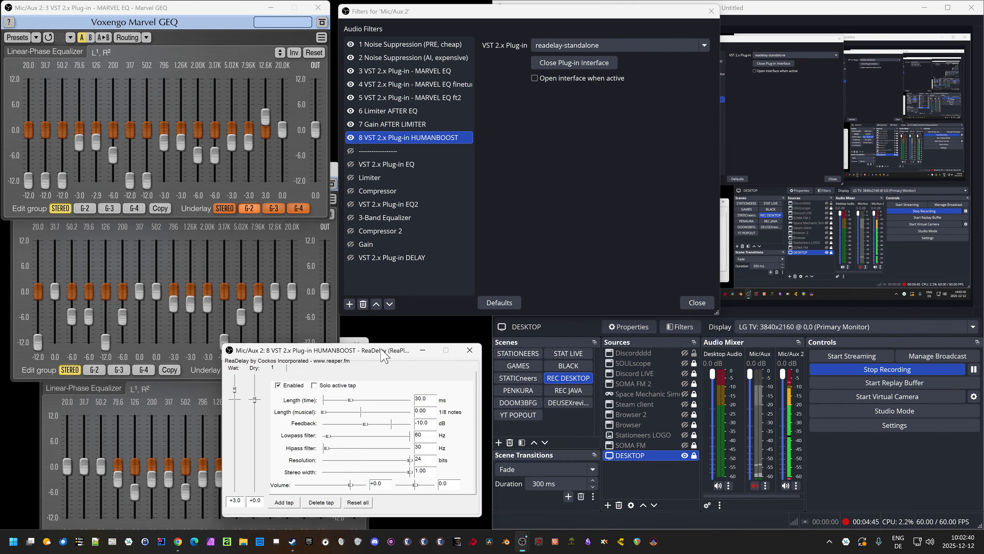
Compare the voice with the HUMANBOOST filter repeatedly bypassed and re-enabled, leaving it enabled
{"action": "left_click", "coordinate": [352, 137]}
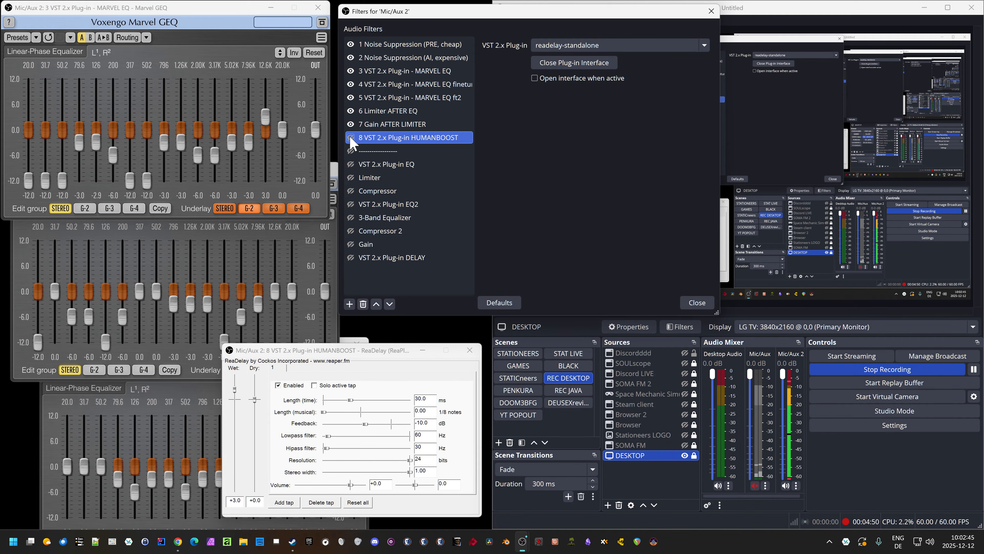
{"action": "left_click", "coordinate": [351, 138]}
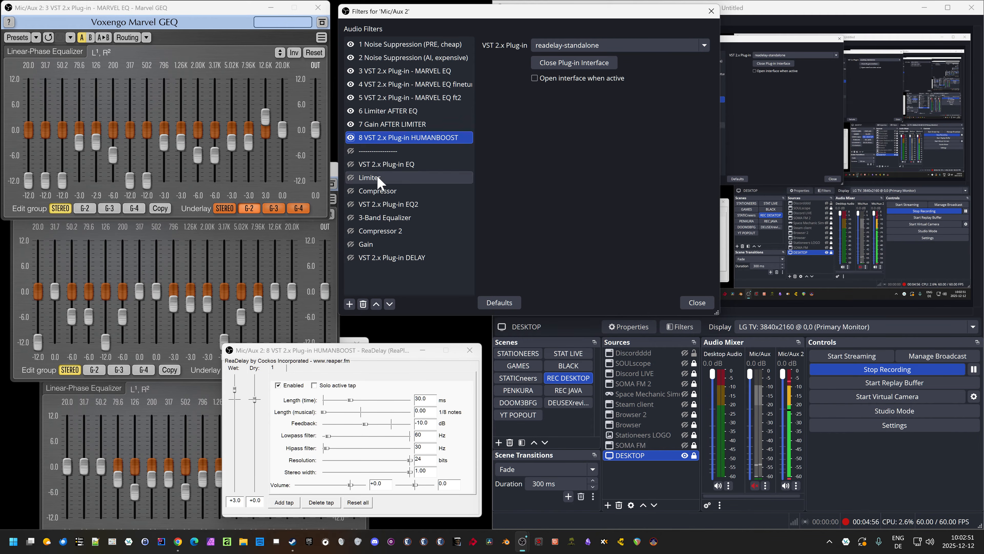
{"action": "left_click", "coordinate": [351, 138]}
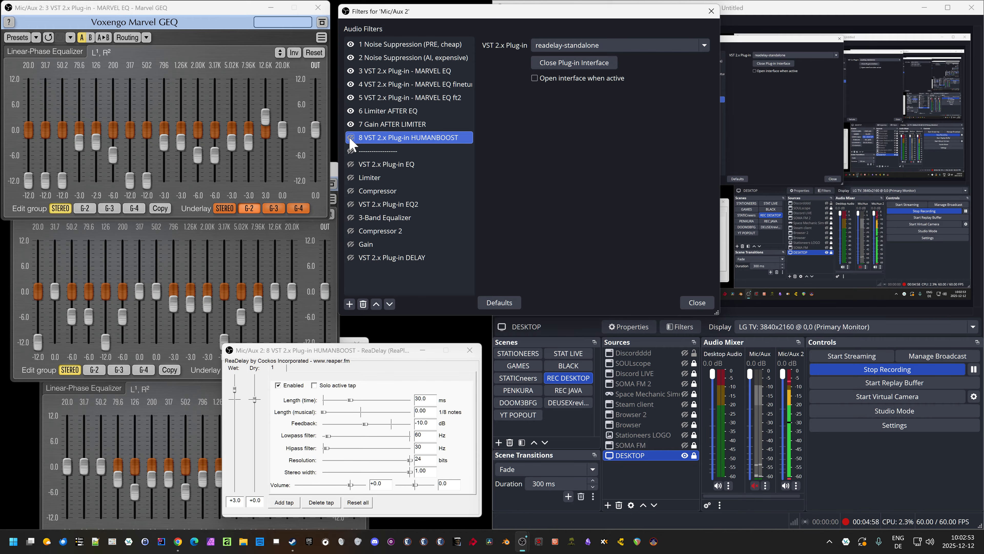
{"action": "left_click", "coordinate": [351, 138]}
{"action": "left_click", "coordinate": [351, 138]}
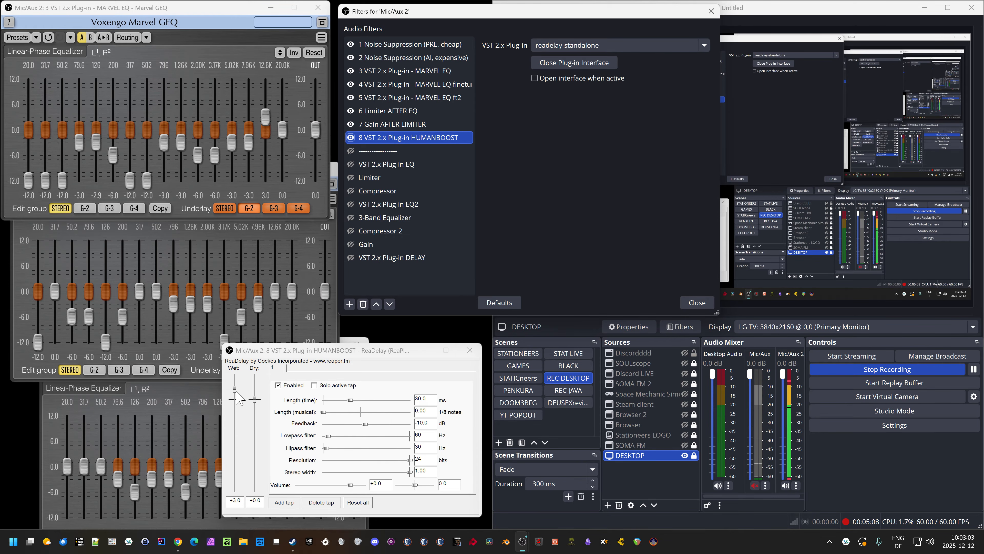
Try the ReaDelay wet level at +24.0 with HUMANBOOST on and bypassed, and set the wet level back to 3
{"action": "left_click_drag", "start_coordinate": [235, 389], "coordinate": [230, 318]}
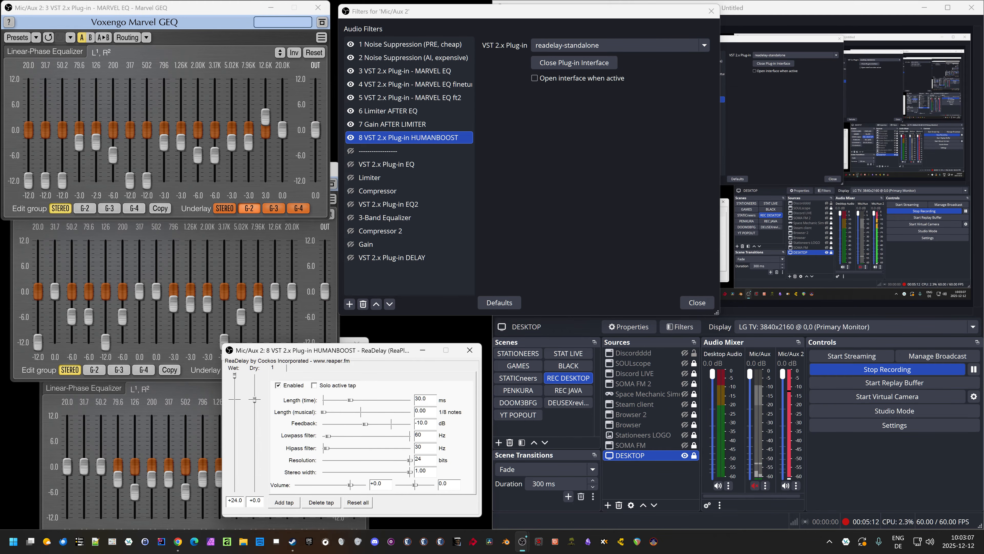
{"action": "left_click", "coordinate": [350, 137]}
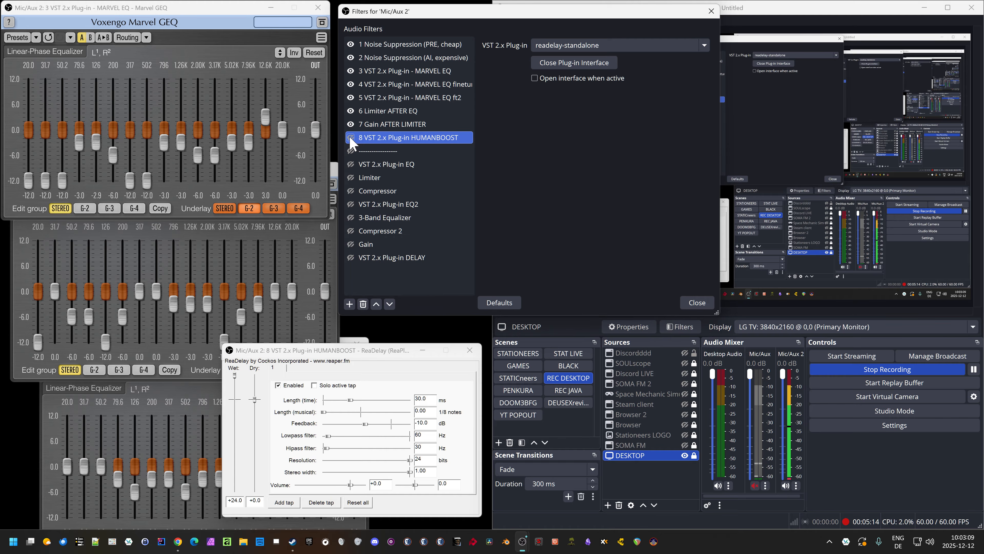
{"action": "left_click", "coordinate": [351, 138]}
{"action": "left_click_drag", "start_coordinate": [242, 500], "coordinate": [163, 491]}
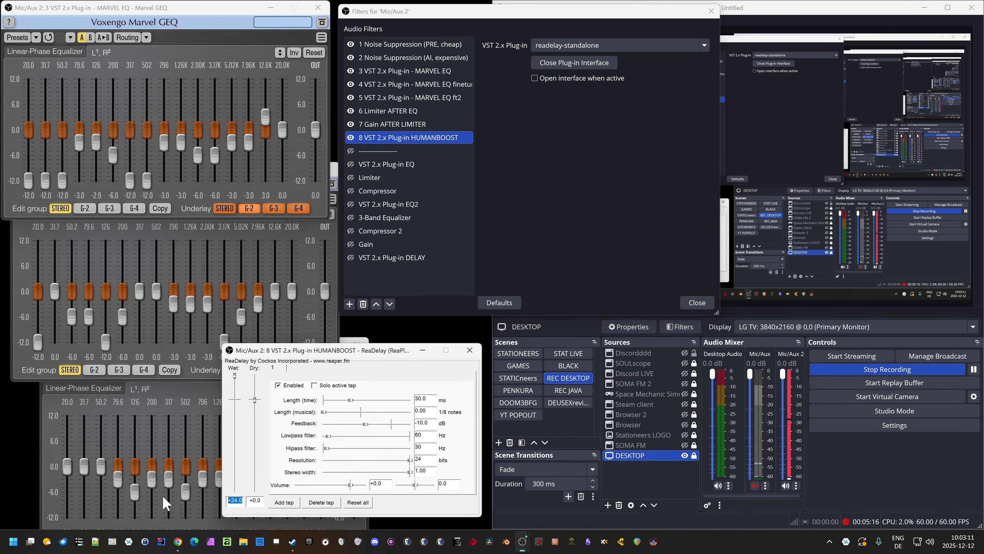
{"action": "type", "text": "3"}
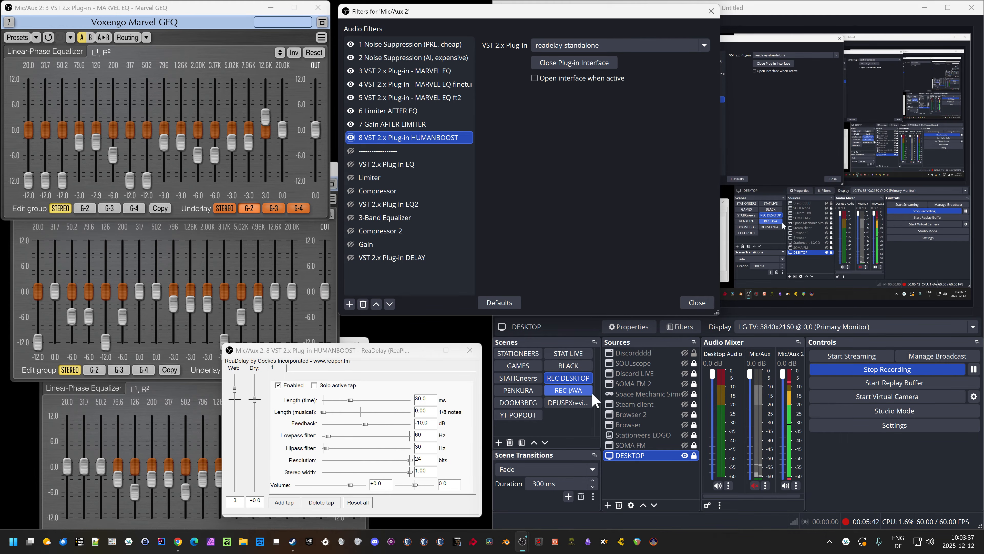
Close the ReaDelay window, the three Marvel GEQ windows and the Mic/Aux 2 filters dialog
{"action": "left_click", "coordinate": [470, 350]}
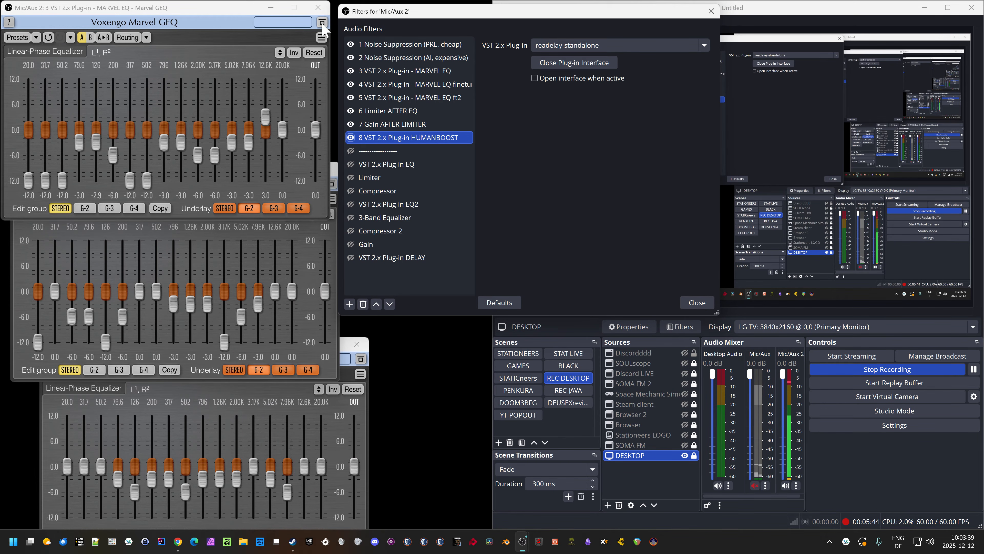
{"action": "left_click", "coordinate": [318, 8]}
{"action": "left_click", "coordinate": [328, 168]}
{"action": "left_click", "coordinate": [357, 344]}
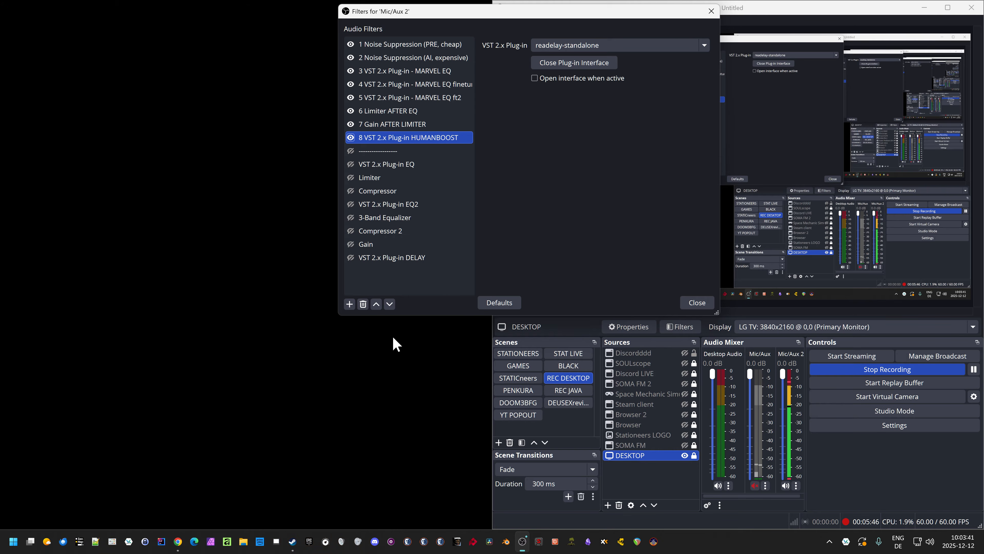
{"action": "left_click", "coordinate": [688, 307]}
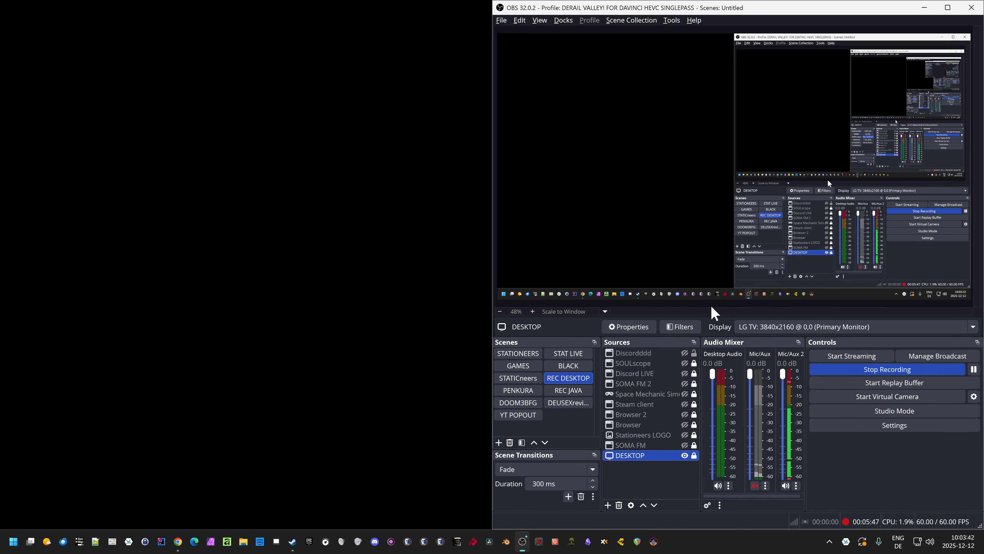
Examine the recording output settings, including audio encoder, audio tracks and bitrate, in an enlarged Settings window, and leave without changes
{"action": "left_click", "coordinate": [866, 432]}
{"action": "left_click_drag", "start_coordinate": [568, 70], "coordinate": [197, 31]}
{"action": "left_click", "coordinate": [139, 122]}
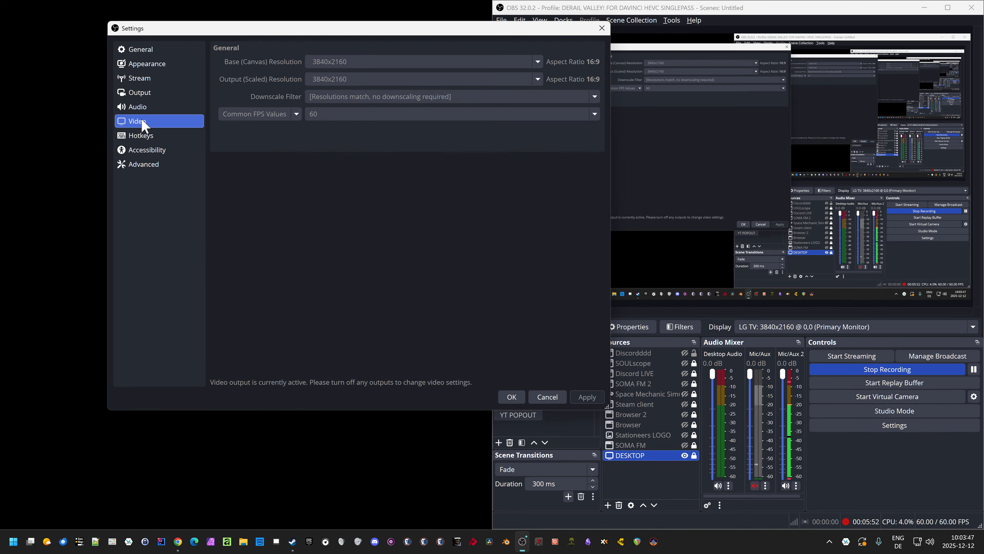
{"action": "left_click", "coordinate": [145, 79]}
{"action": "left_click", "coordinate": [142, 93]}
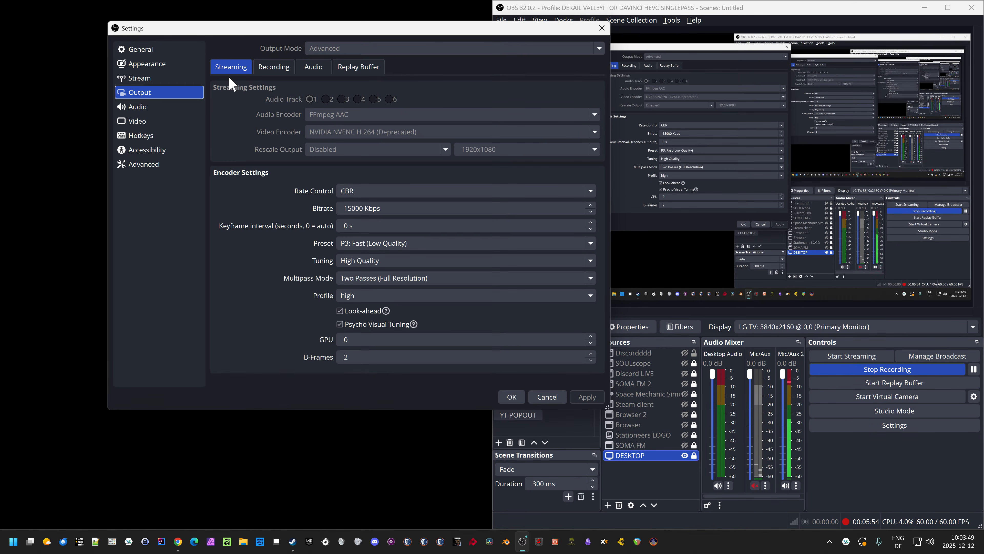
{"action": "left_click", "coordinate": [274, 67]}
{"action": "left_click_drag", "start_coordinate": [291, 31], "coordinate": [300, 18]}
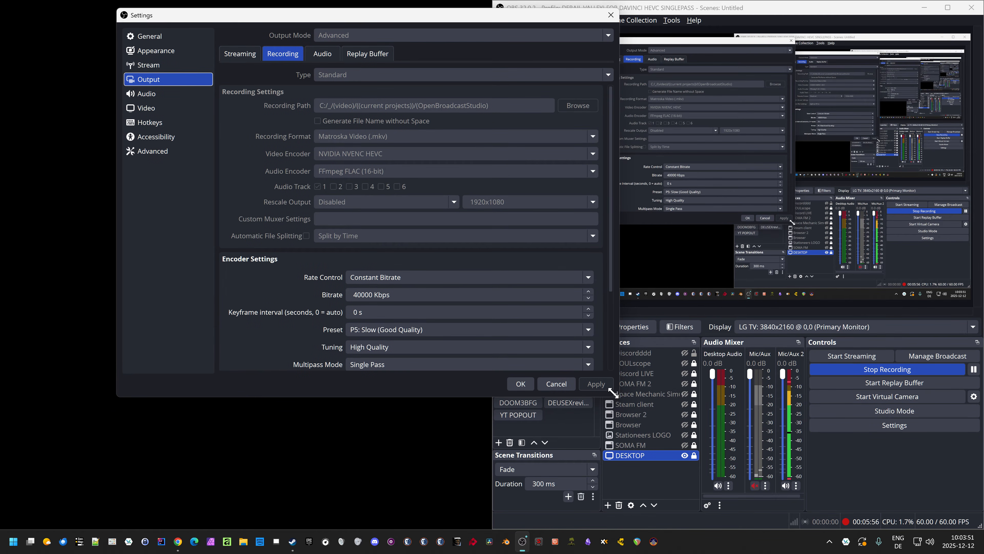
{"action": "left_click_drag", "start_coordinate": [619, 396], "coordinate": [839, 496]}
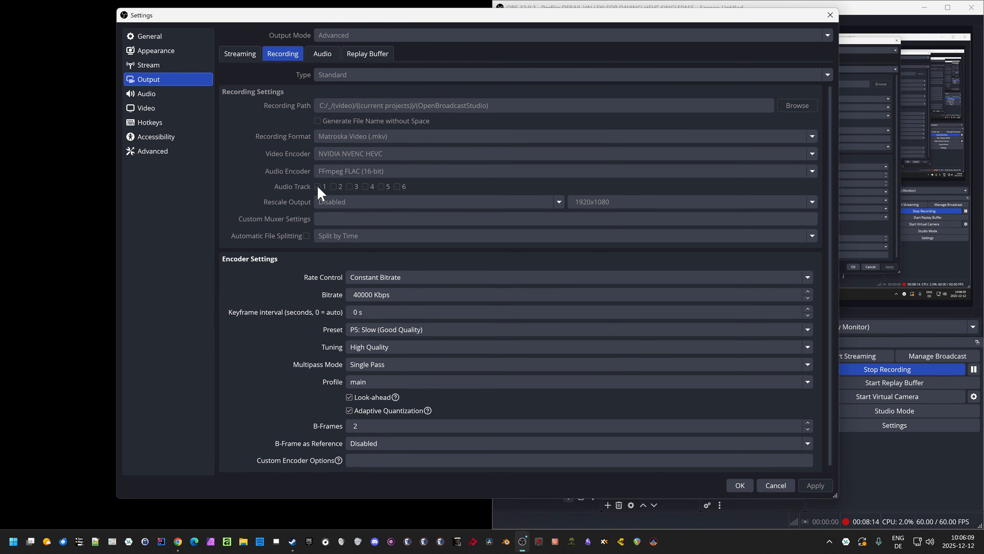
{"action": "left_click", "coordinate": [787, 486]}
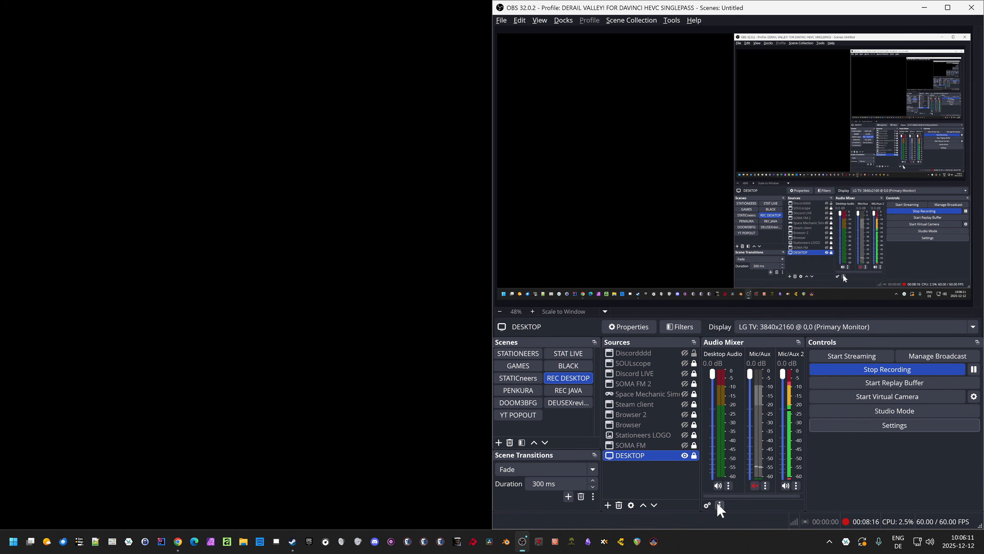
Check the track assignments of Desktop Audio, Mic/Aux and Mic/Aux 2 in the Advanced Audio Properties
{"action": "left_click", "coordinate": [707, 505]}
{"action": "left_click_drag", "start_coordinate": [706, 175], "coordinate": [366, 206]}
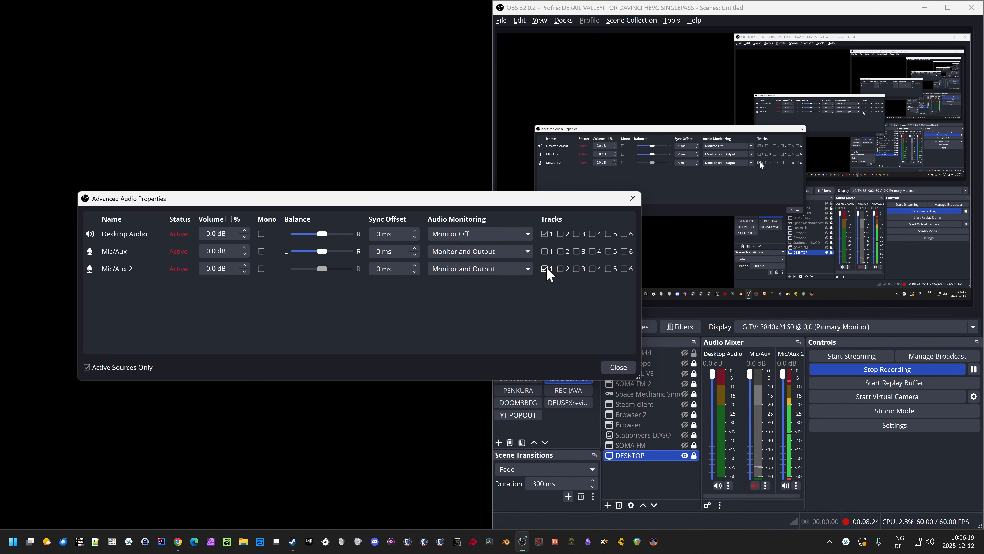
{"action": "left_click", "coordinate": [545, 233]}
{"action": "left_click", "coordinate": [627, 368]}
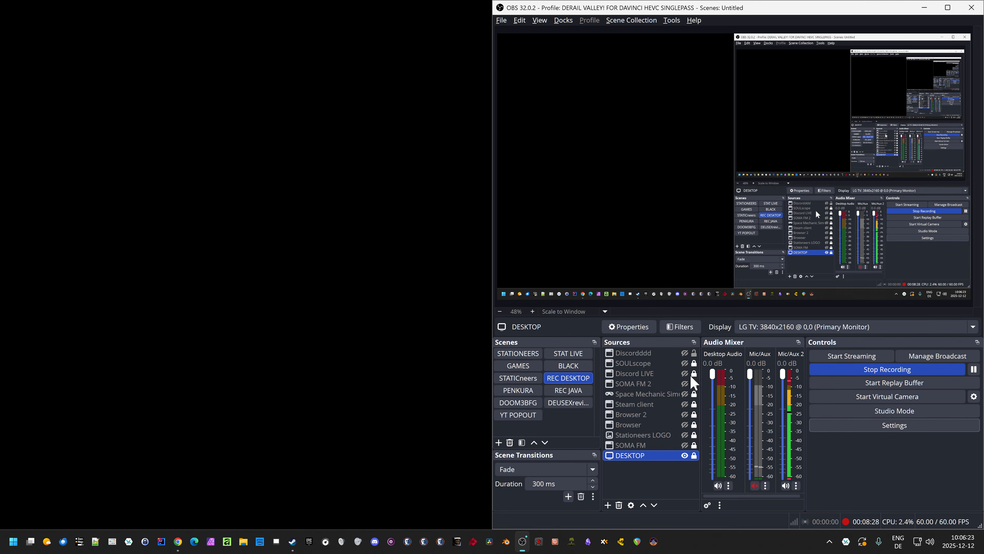
Reopen the settings in an enlarged window, look through the Appearance and Stream pages, and display the recording output settings
{"action": "left_click", "coordinate": [868, 424]}
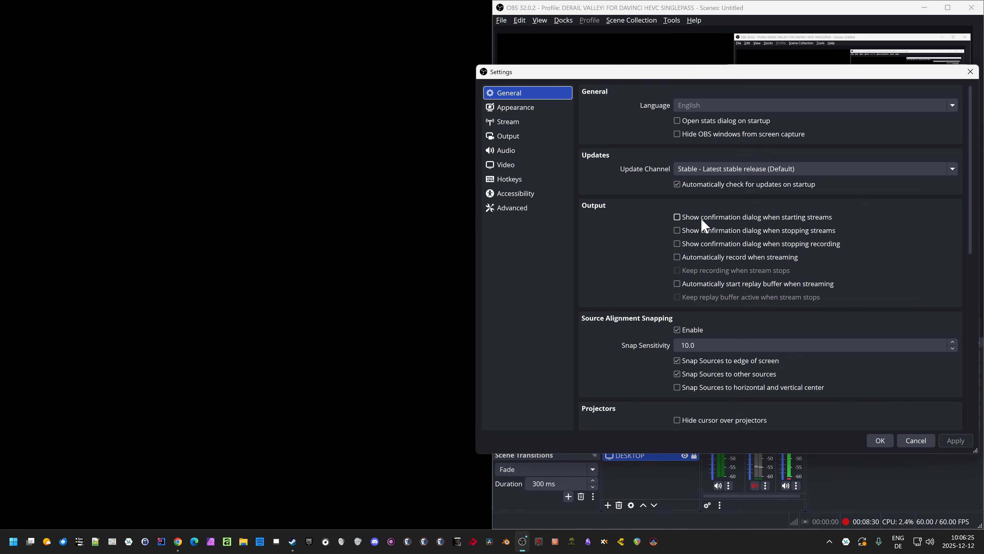
{"action": "left_click_drag", "start_coordinate": [594, 77], "coordinate": [212, 27]}
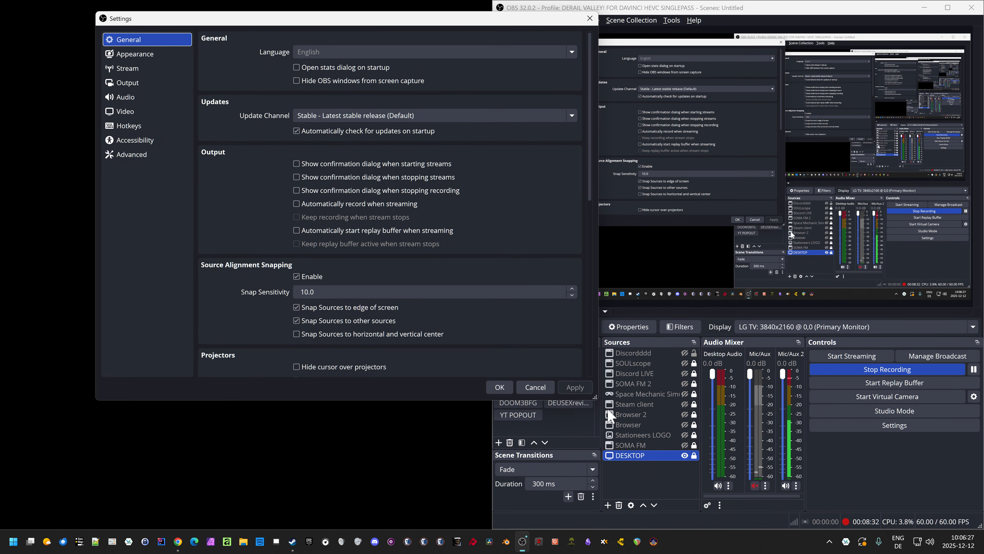
{"action": "left_click_drag", "start_coordinate": [594, 397], "coordinate": [791, 508]}
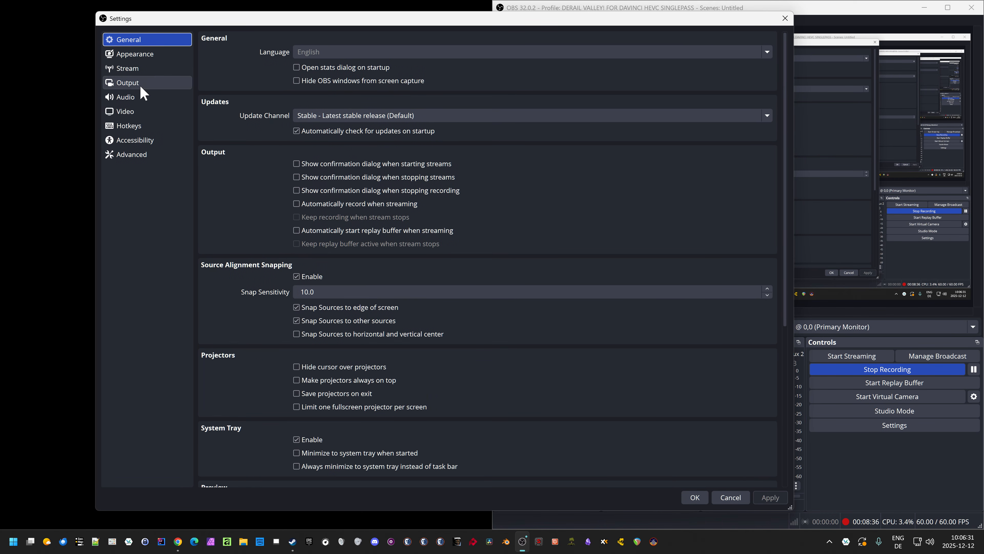
{"action": "left_click", "coordinate": [144, 57]}
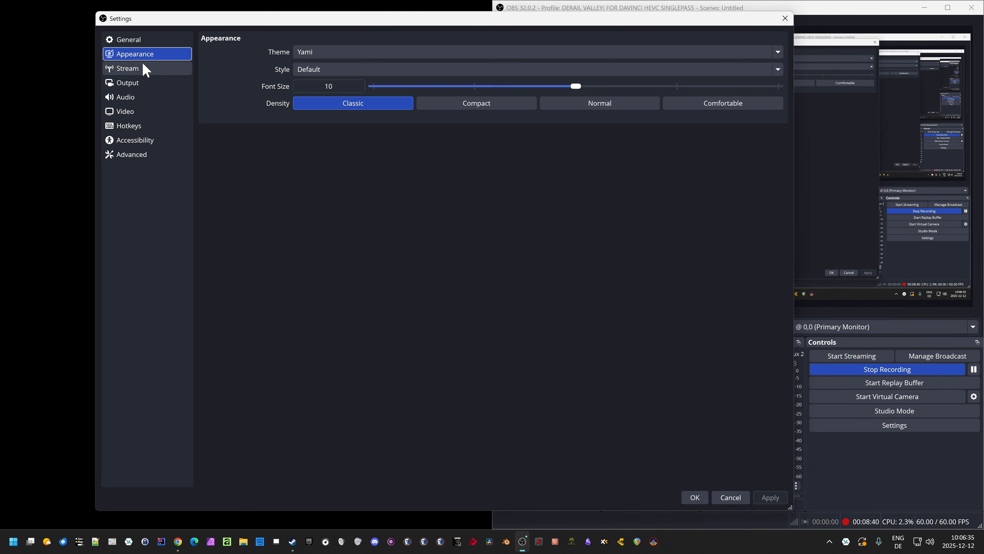
{"action": "left_click", "coordinate": [145, 70]}
{"action": "left_click", "coordinate": [149, 58]}
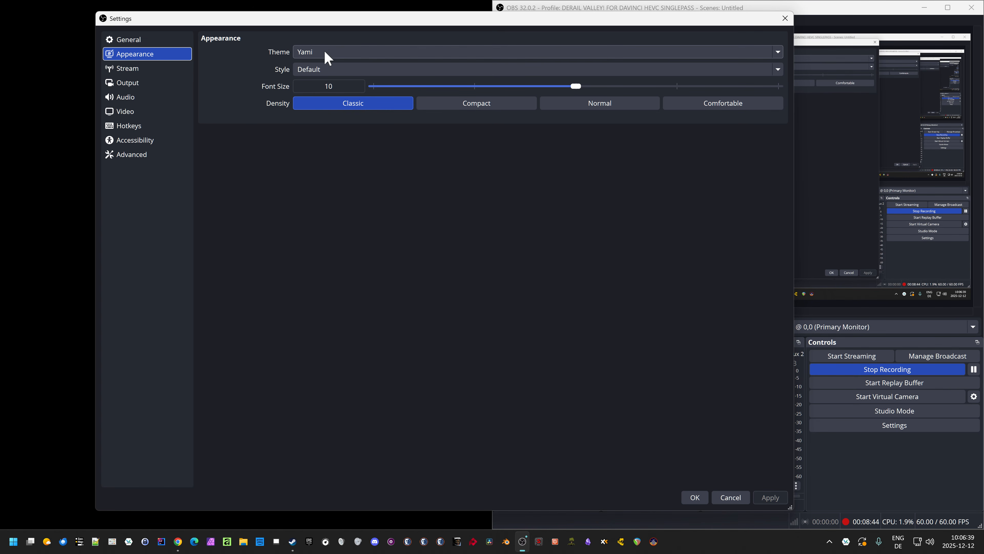
{"action": "left_click", "coordinate": [169, 70]}
{"action": "left_click", "coordinate": [167, 60]}
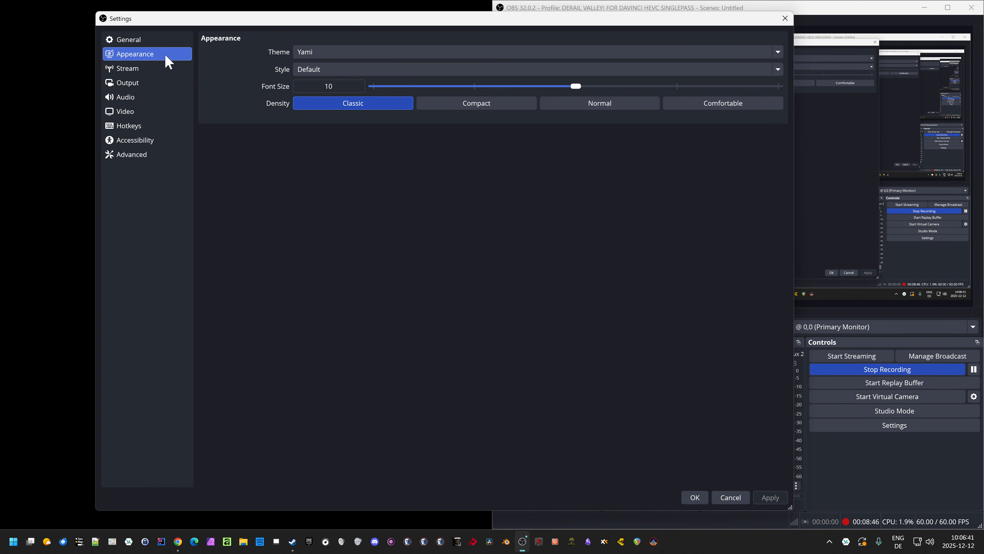
{"action": "left_click", "coordinate": [194, 82]}
{"action": "left_click", "coordinate": [262, 57]}
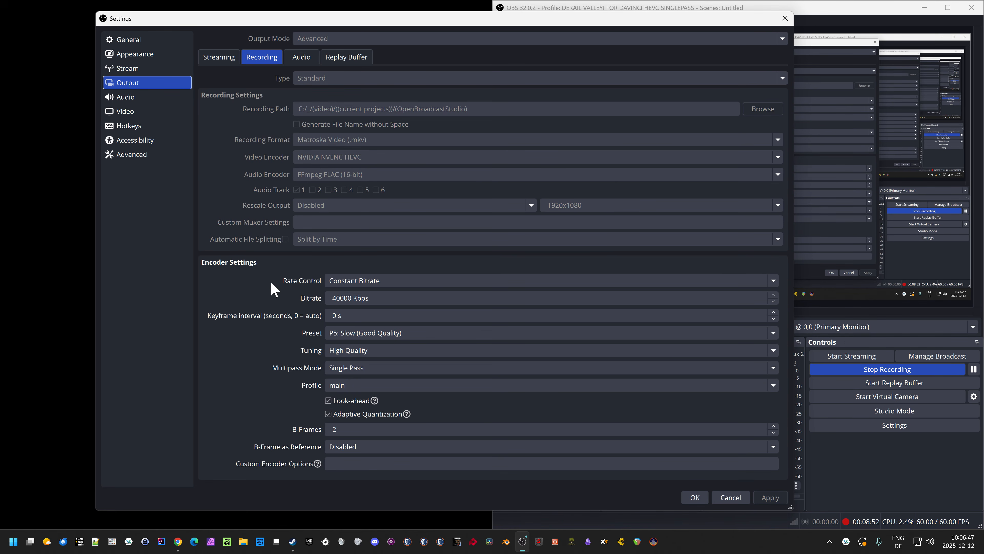
Examine the recording encoder's bitrate and the available options for its preset and multipass mode, keeping the current selections
{"action": "left_click", "coordinate": [327, 301]}
{"action": "left_click", "coordinate": [334, 335]}
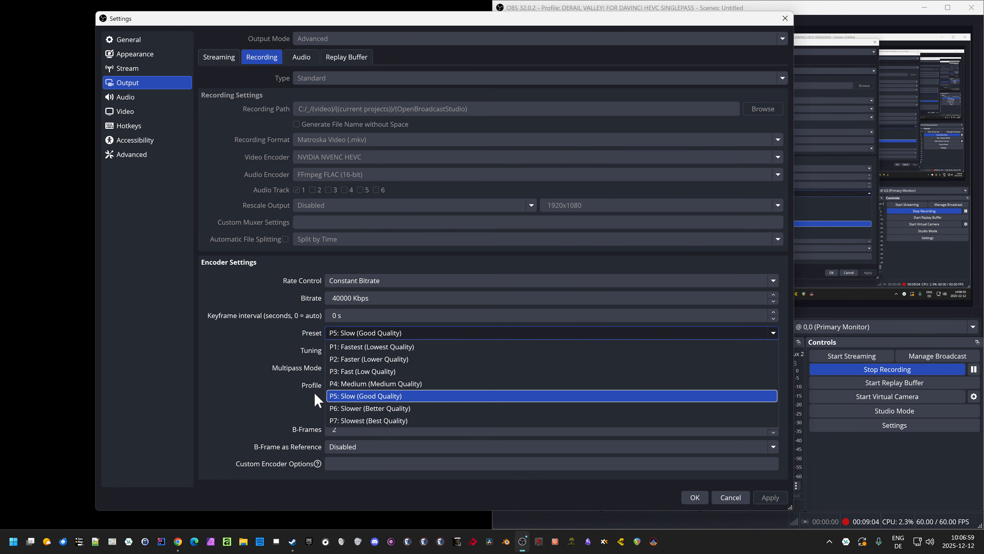
{"action": "left_click", "coordinate": [283, 332]}
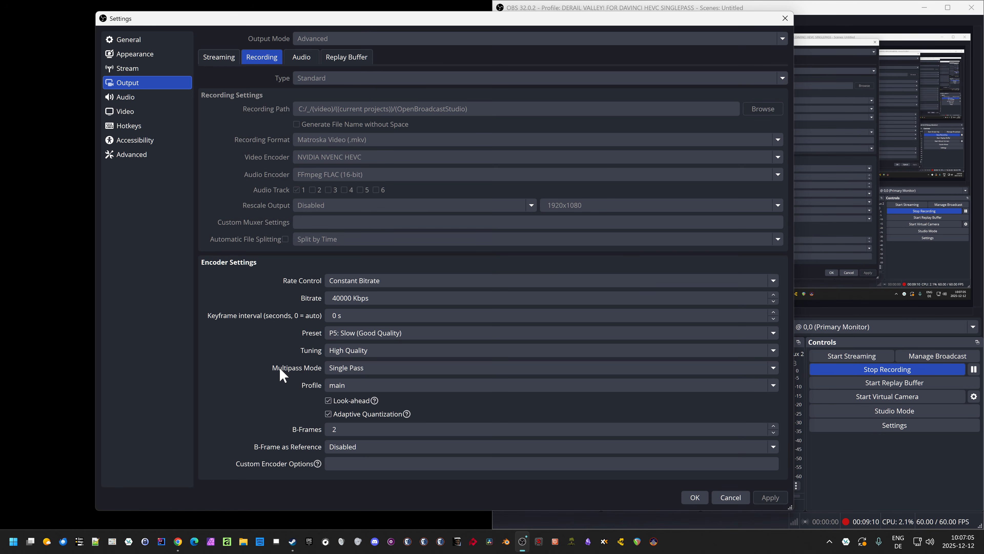
{"action": "left_click", "coordinate": [329, 368]}
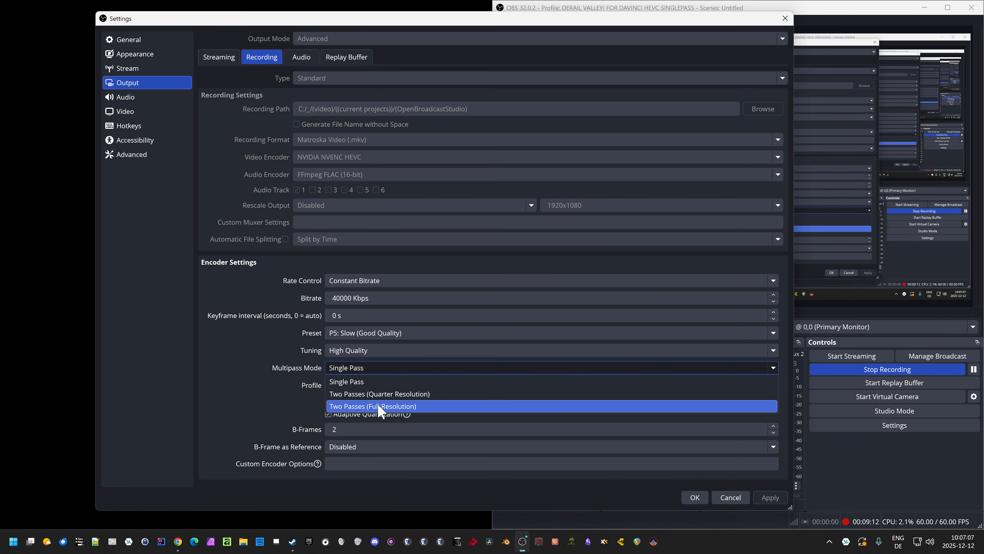
{"action": "left_click", "coordinate": [297, 372]}
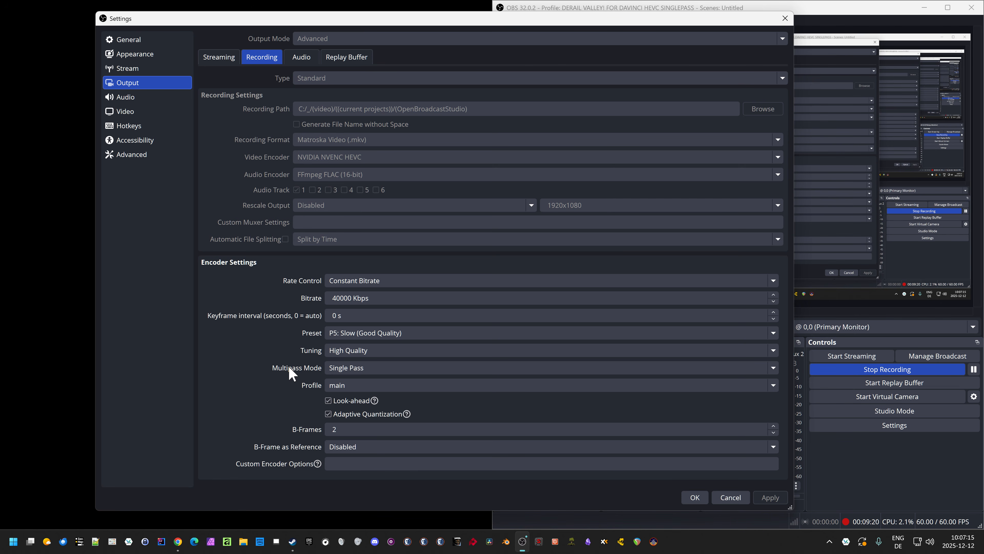
Recheck the recording bitrate, multipass mode and preset options, and leave the settings without saving changes
{"action": "left_click", "coordinate": [396, 298]}
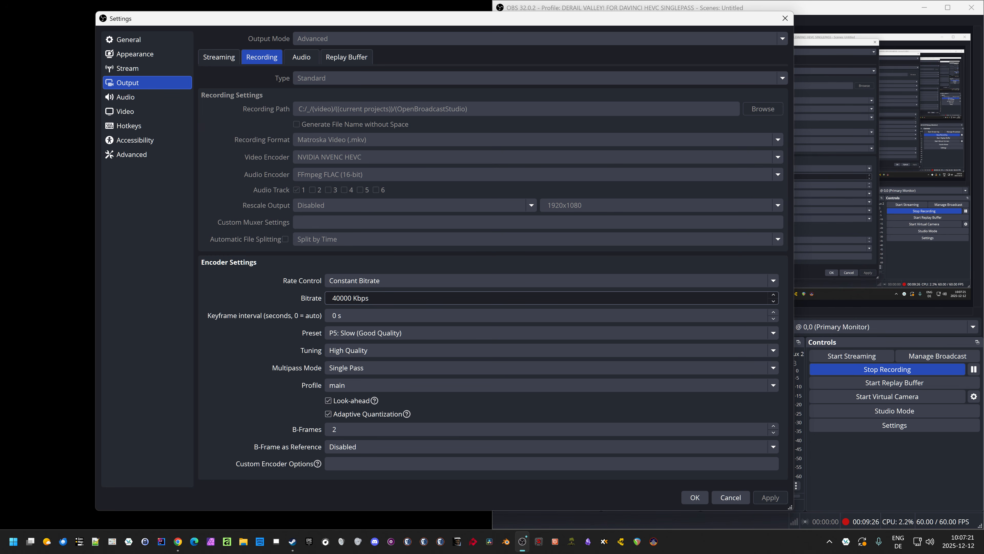
{"action": "left_click", "coordinate": [269, 384]}
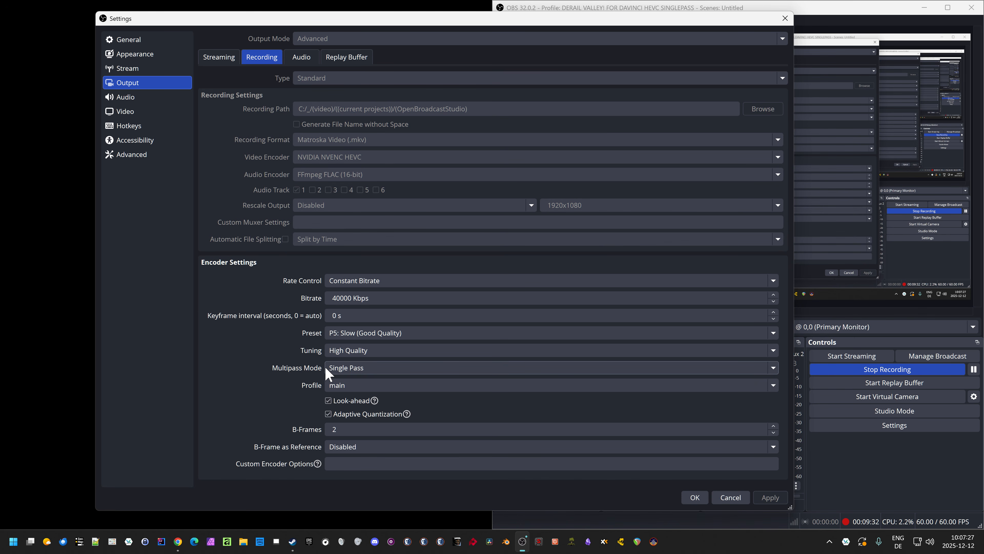
{"action": "left_click", "coordinate": [349, 369]}
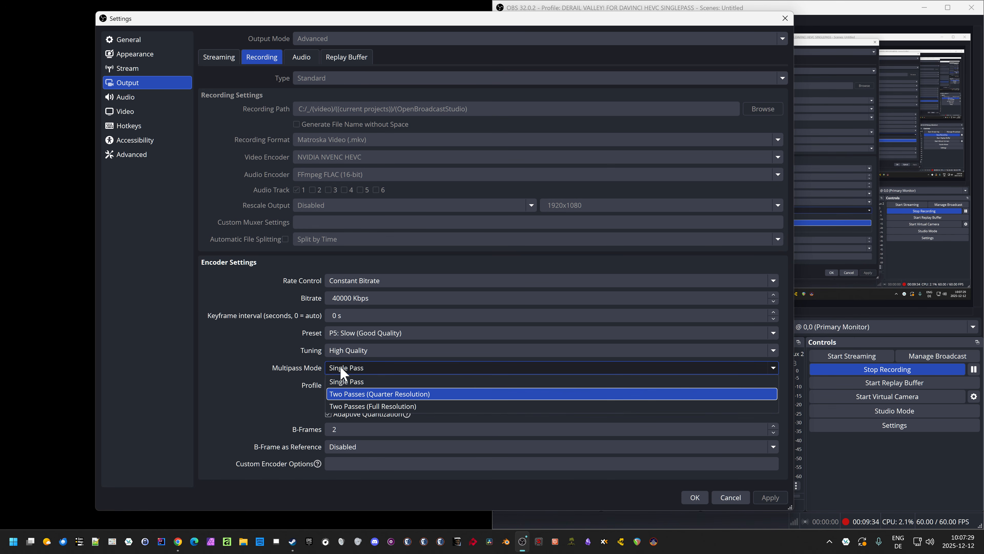
{"action": "left_click", "coordinate": [289, 367]}
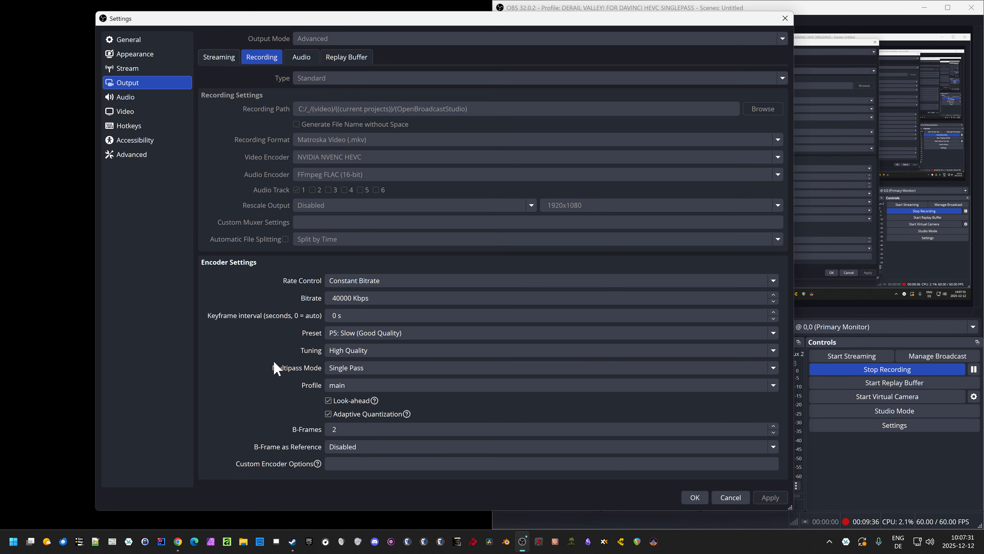
{"action": "left_click", "coordinate": [333, 334]}
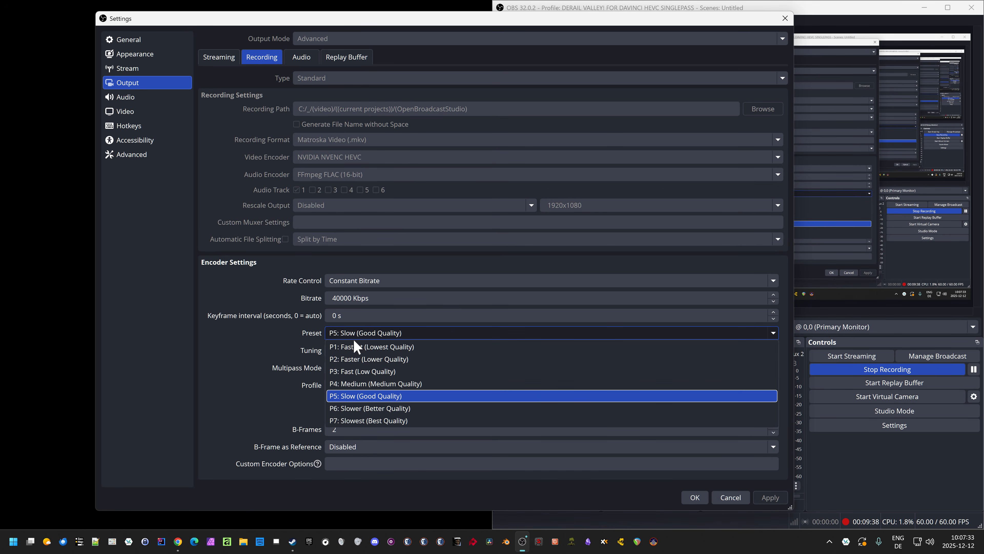
{"action": "left_click", "coordinate": [279, 340]}
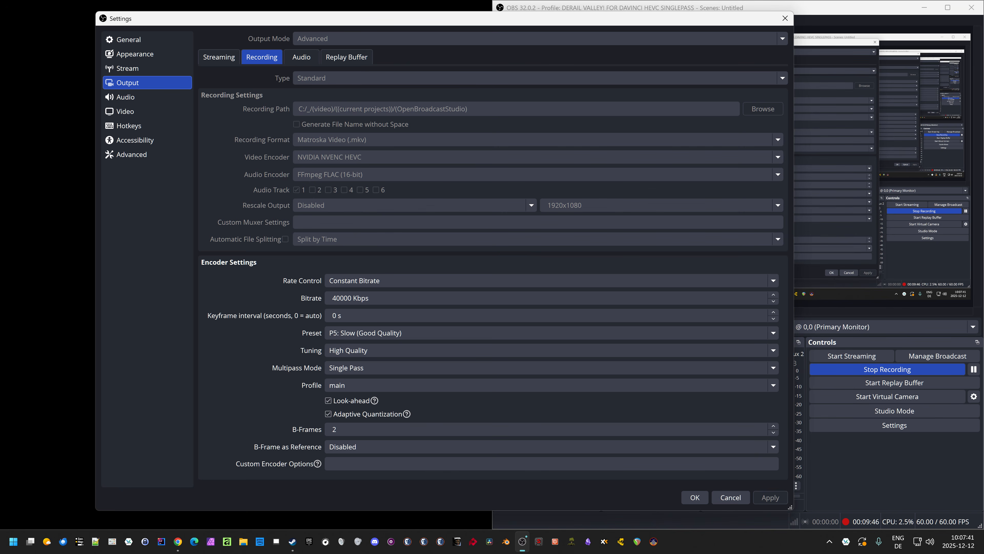
{"action": "left_click", "coordinate": [731, 498]}
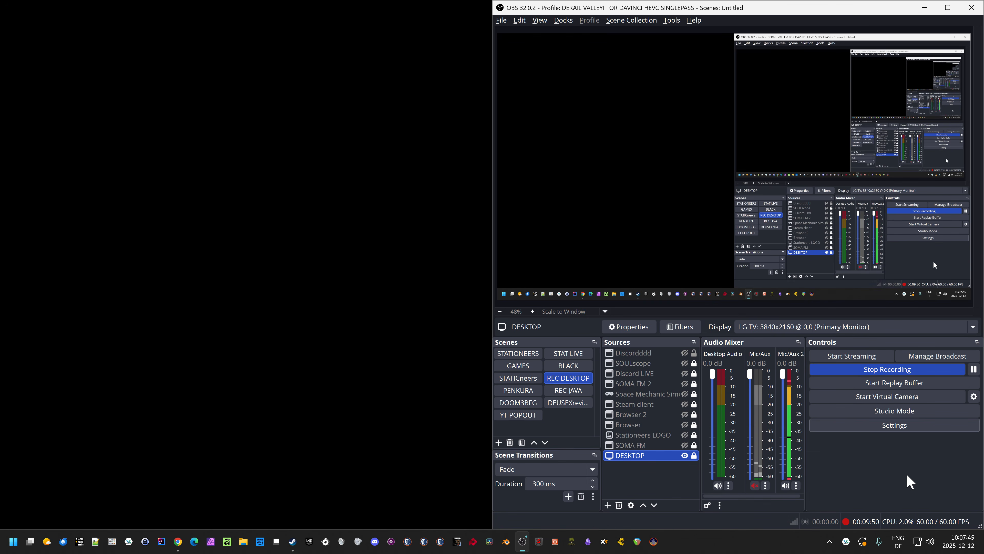